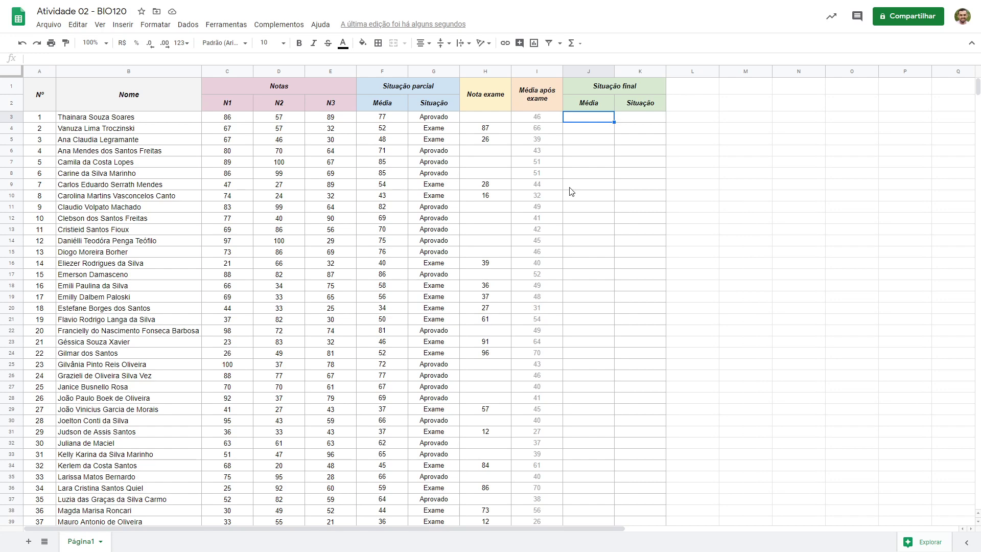
pyautogui.click(580, 143)
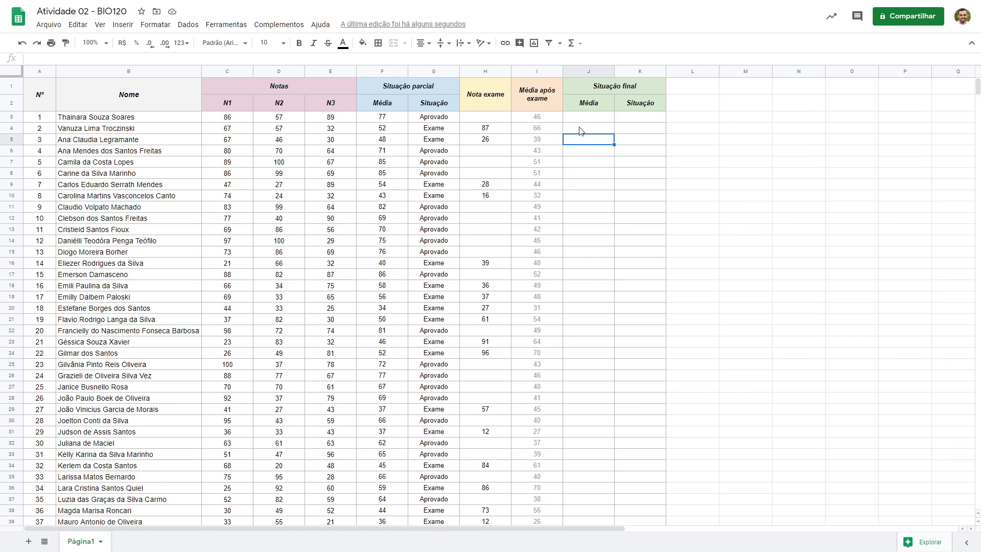
pyautogui.click(580, 120)
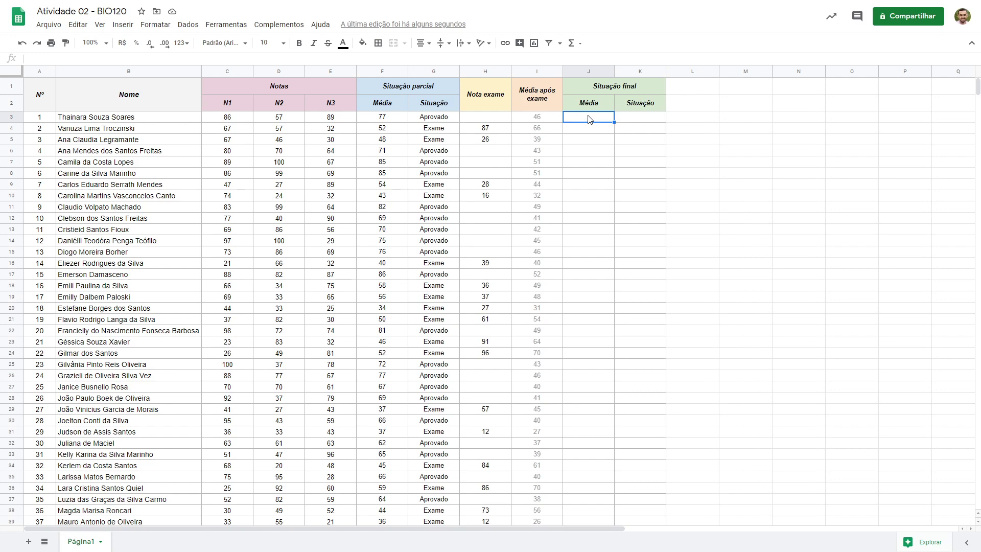
pyautogui.click(449, 119)
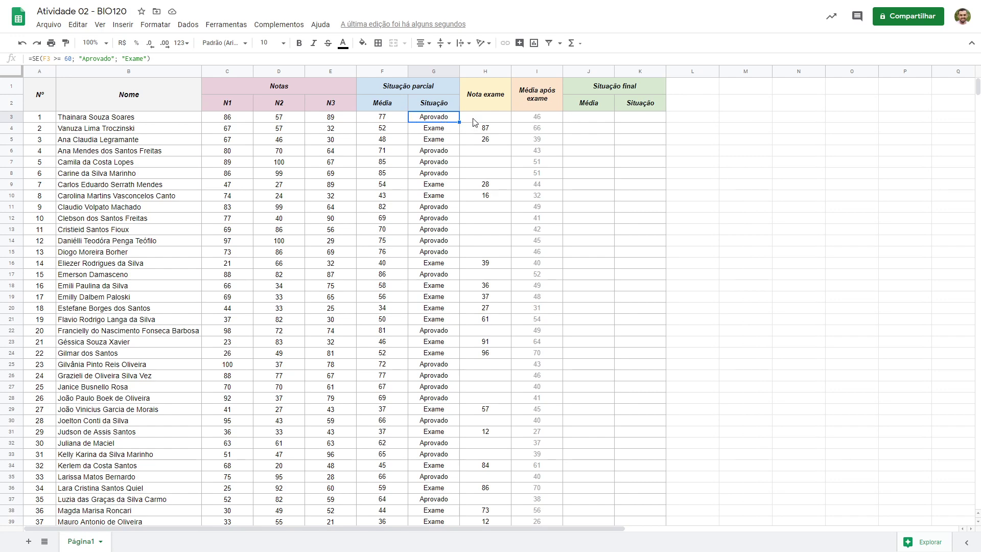
pyautogui.click(580, 120)
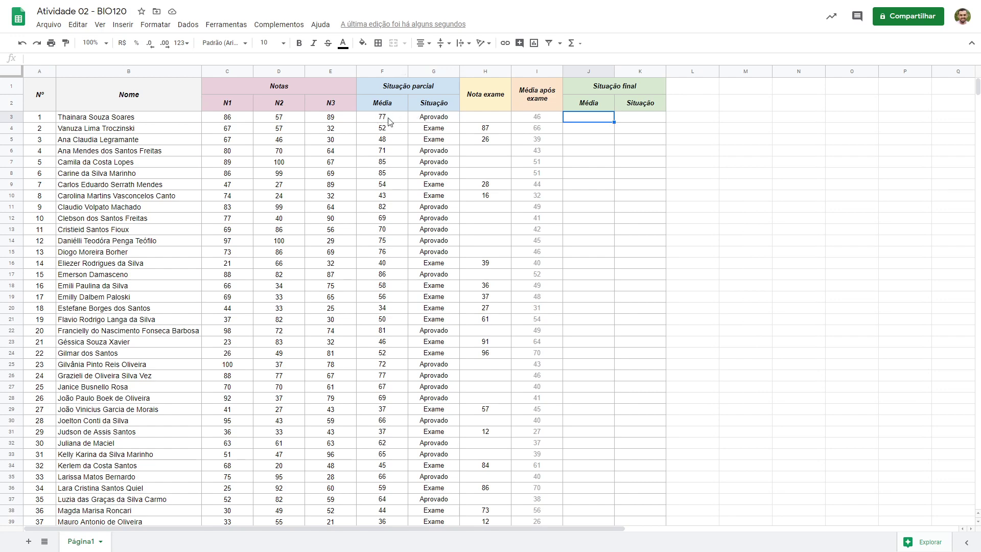
pyautogui.click(576, 130)
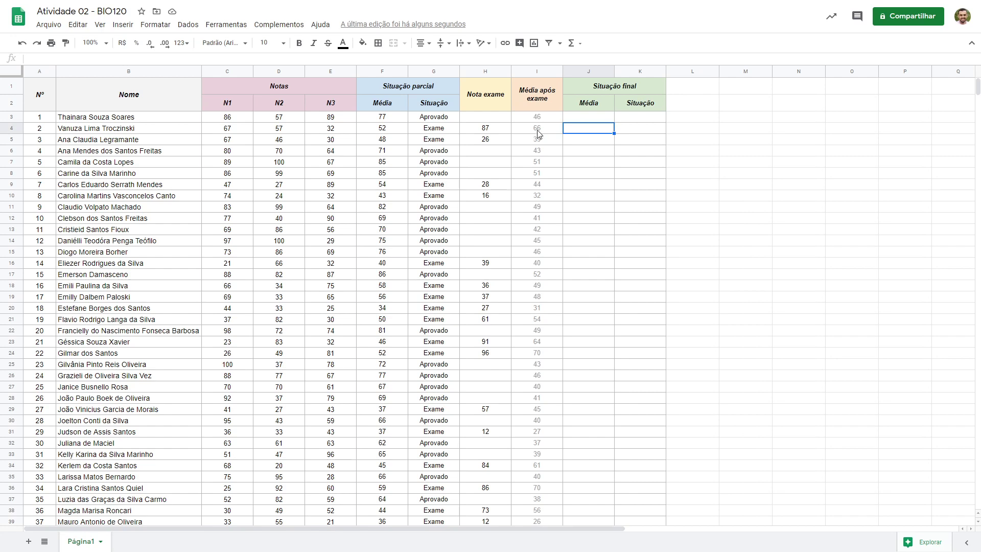
# - Enter the formula =SE(G3 = "Aprovado"; F3; I3) in J3 for the first student's final Média, reviewing its arguments before confirming
pyautogui.click(575, 119)
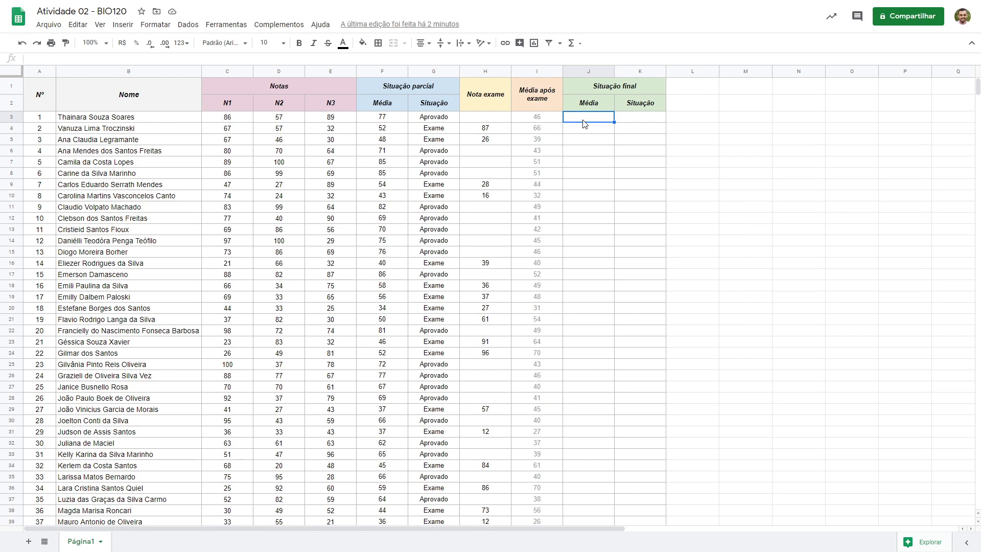
pyautogui.write('=SE(')
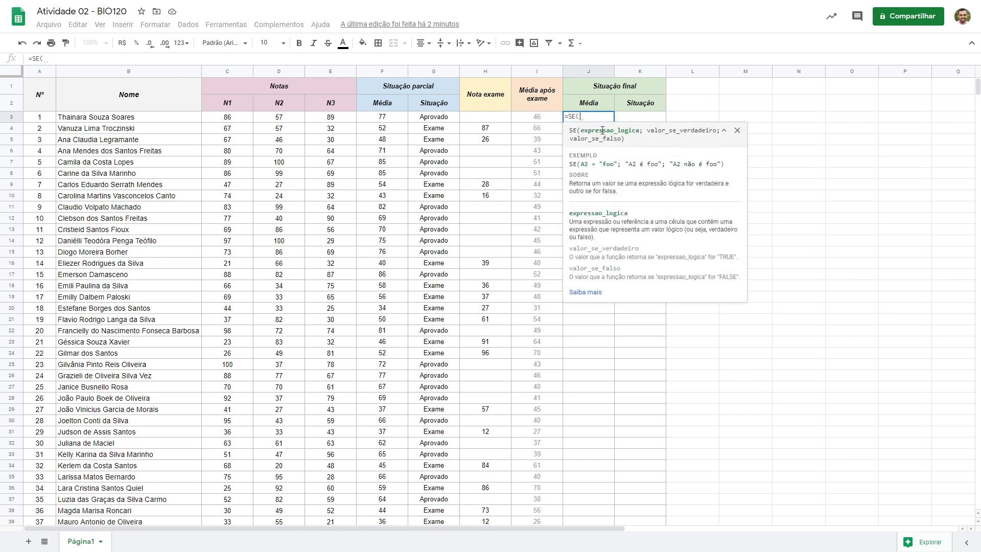
pyautogui.click(433, 117)
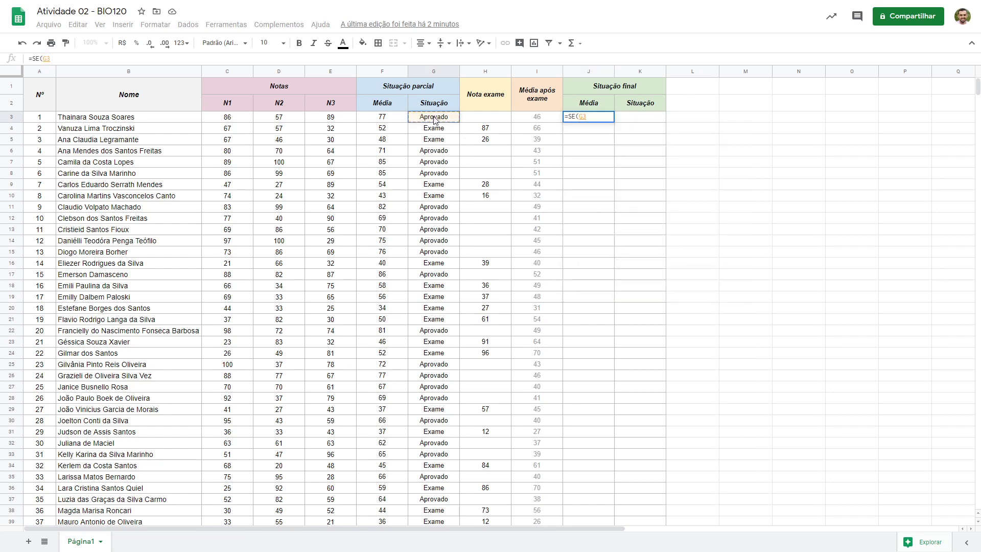
pyautogui.write('= ')
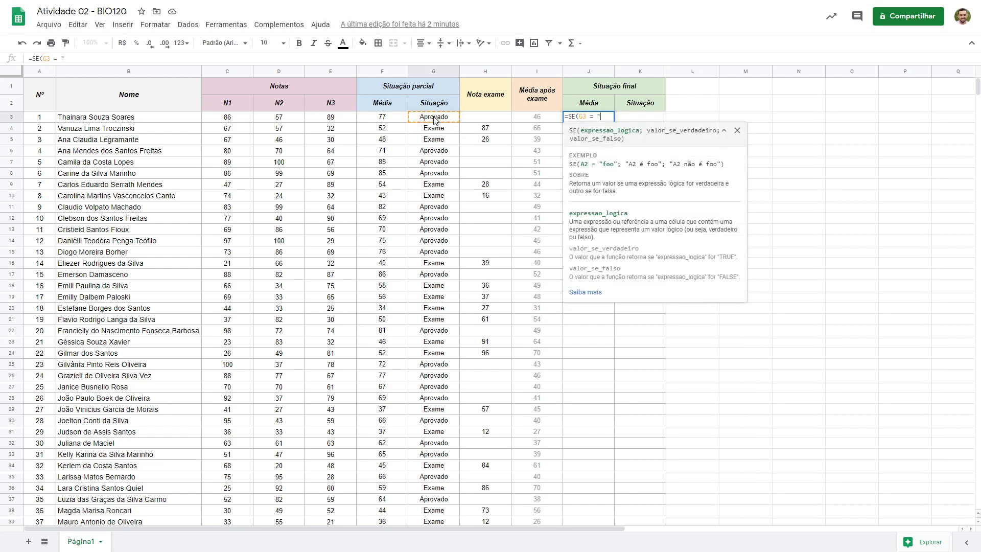
pyautogui.write('"Aprovado";')
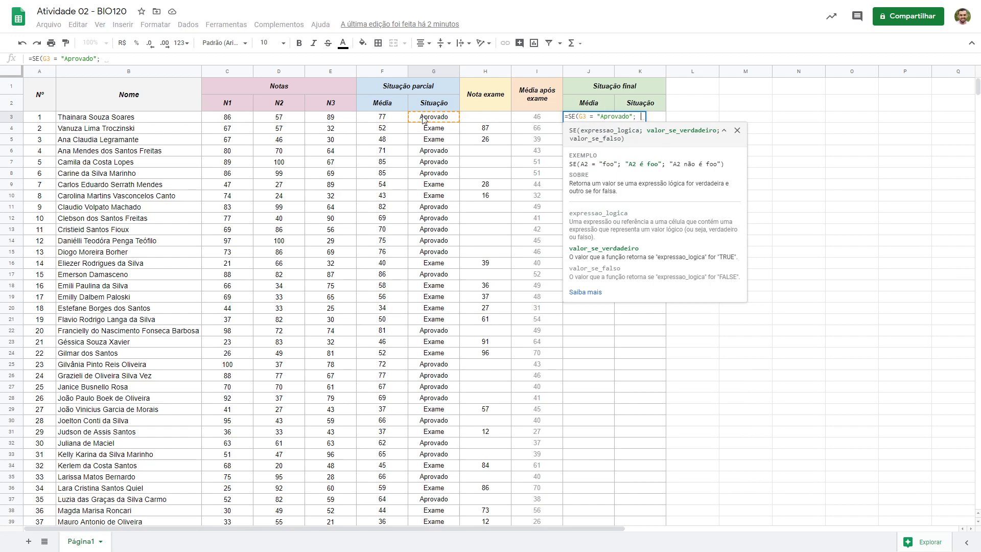
pyautogui.click(390, 119)
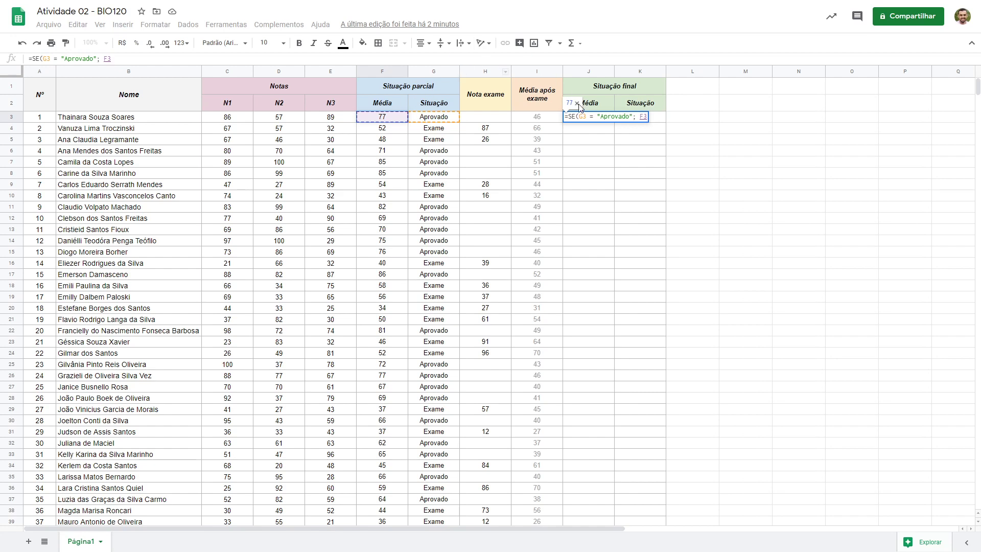
pyautogui.write(';')
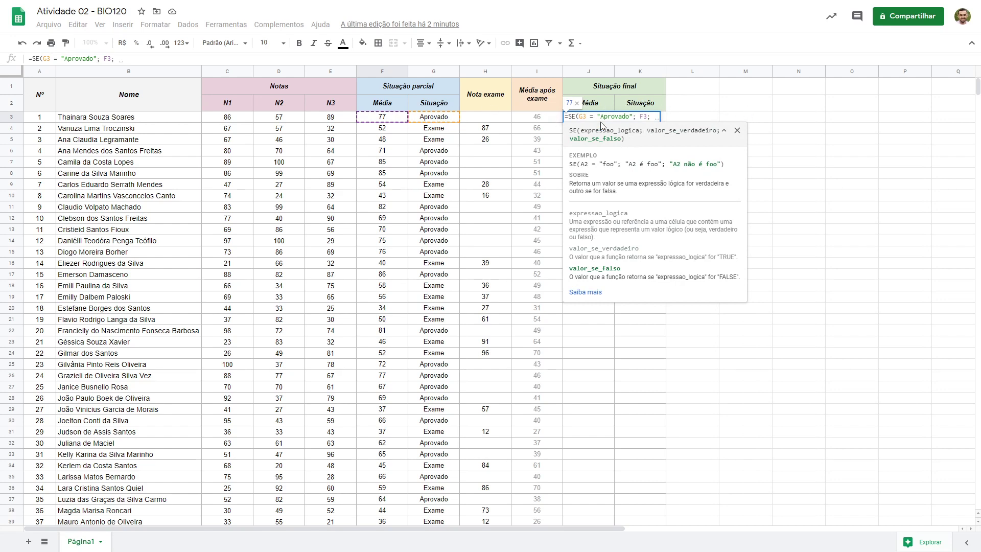
pyautogui.click(541, 119)
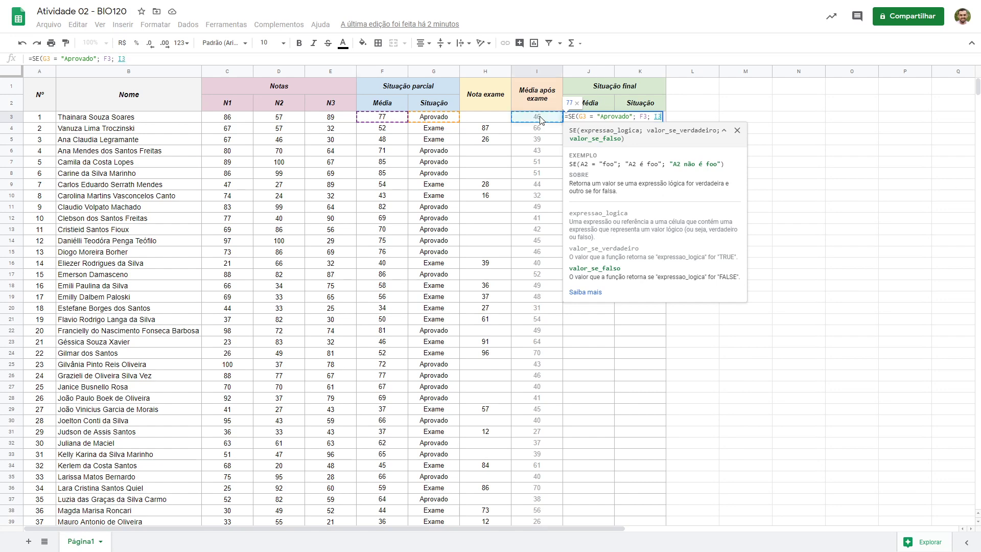
pyautogui.write(')')
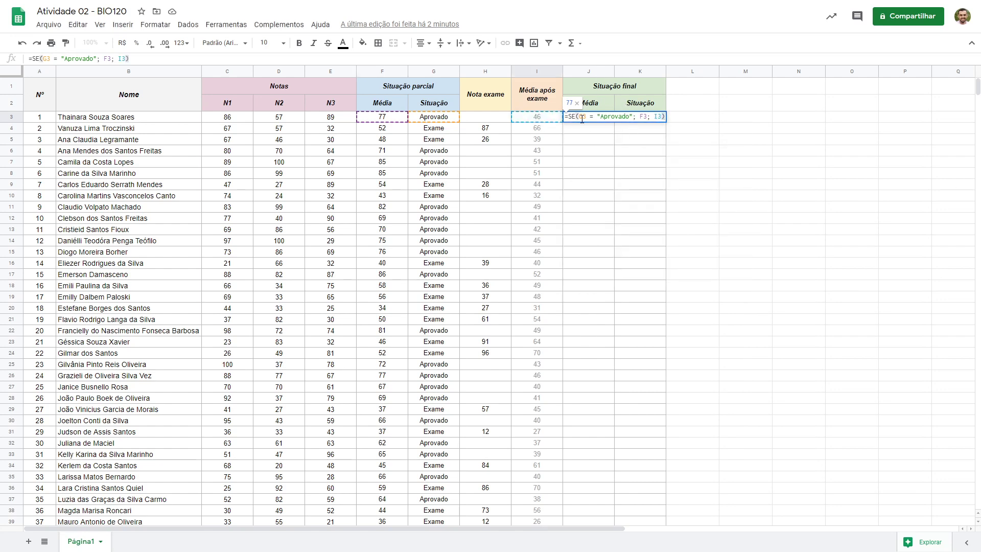
pyautogui.moveTo(579, 116); pyautogui.dragTo(633, 119)
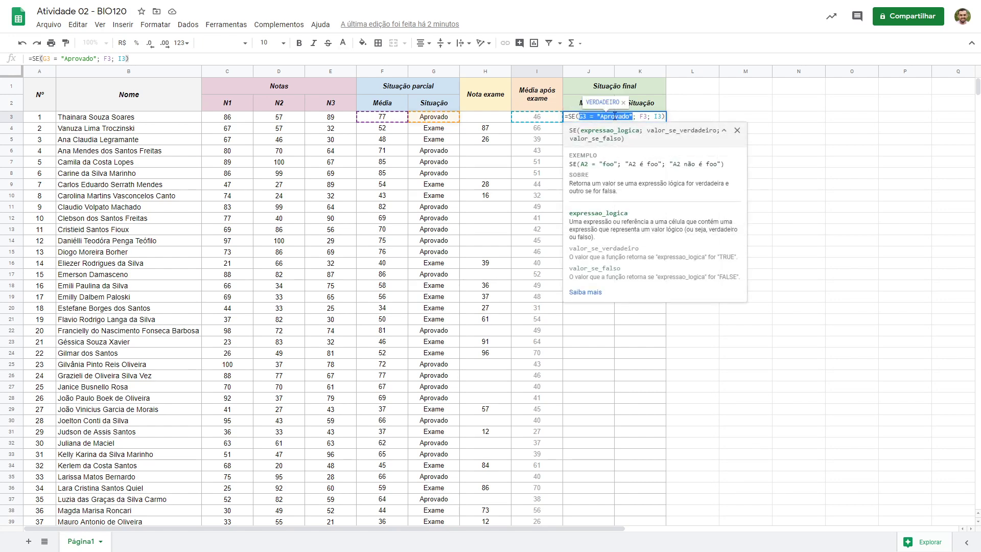
pyautogui.doubleClick(644, 116)
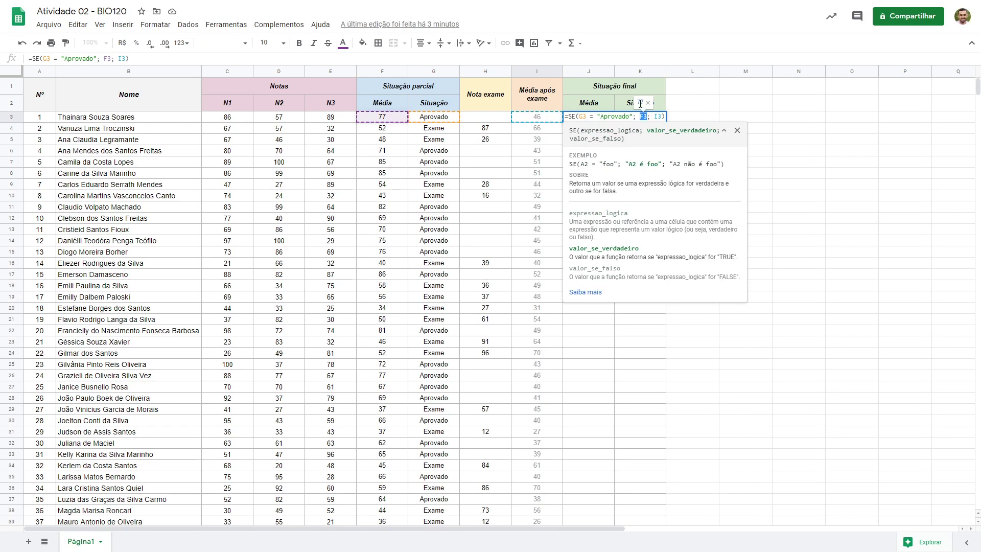
pyautogui.click(602, 116)
pyautogui.doubleClick(659, 116)
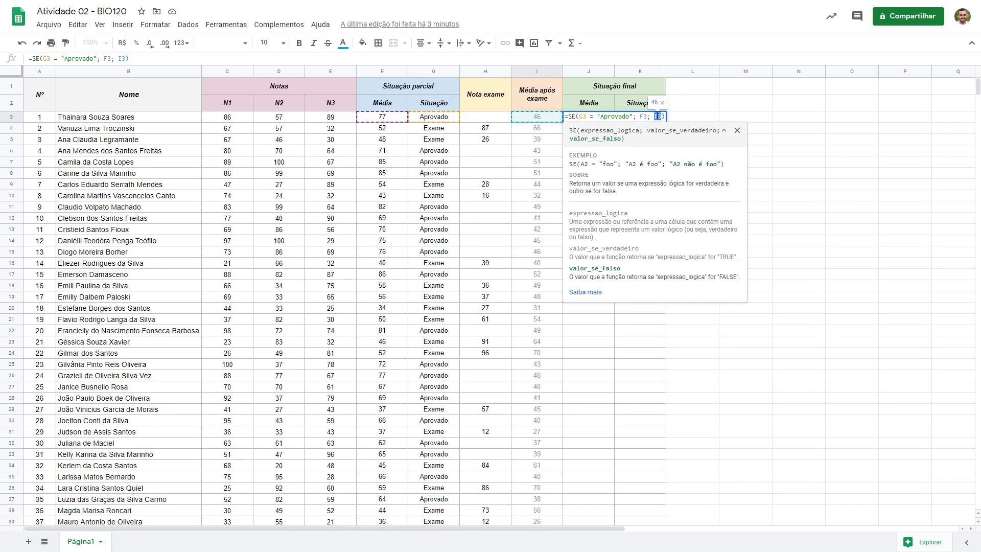
pyautogui.press('Return')
# - Fill the J3 formula down the final Média column to row 50 and check it in the first two student rows
pyautogui.click(597, 121)
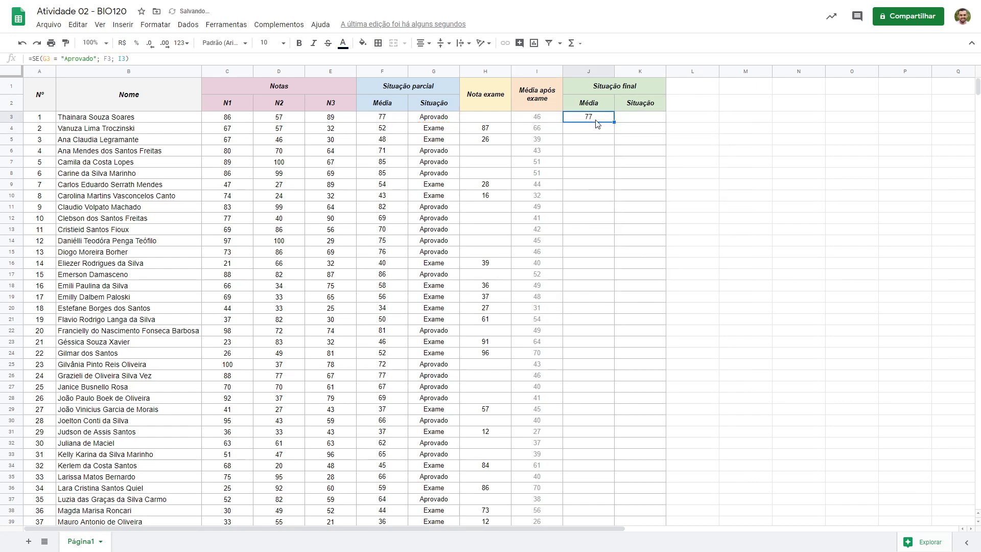
pyautogui.moveTo(615, 124); pyautogui.dragTo(596, 464)
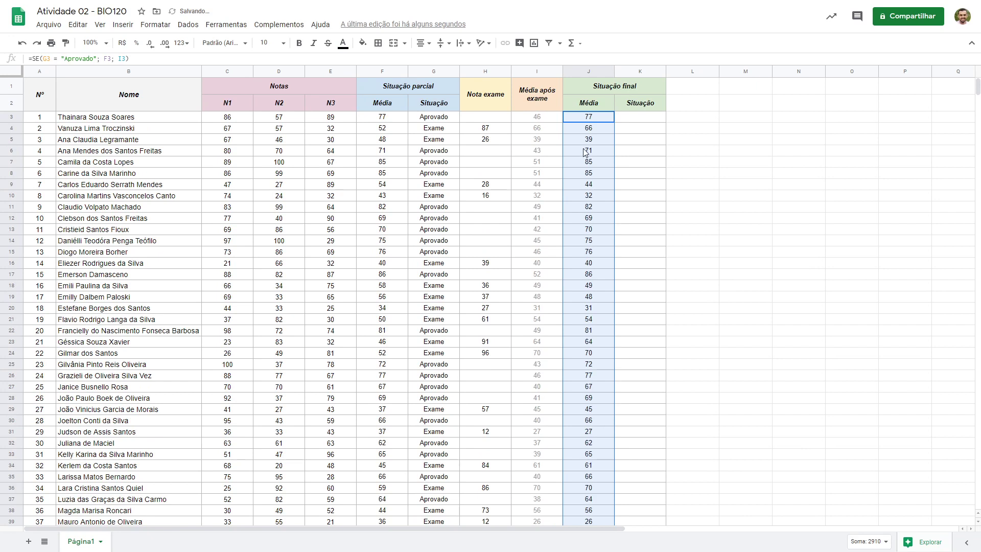
pyautogui.click(587, 128)
pyautogui.click(589, 118)
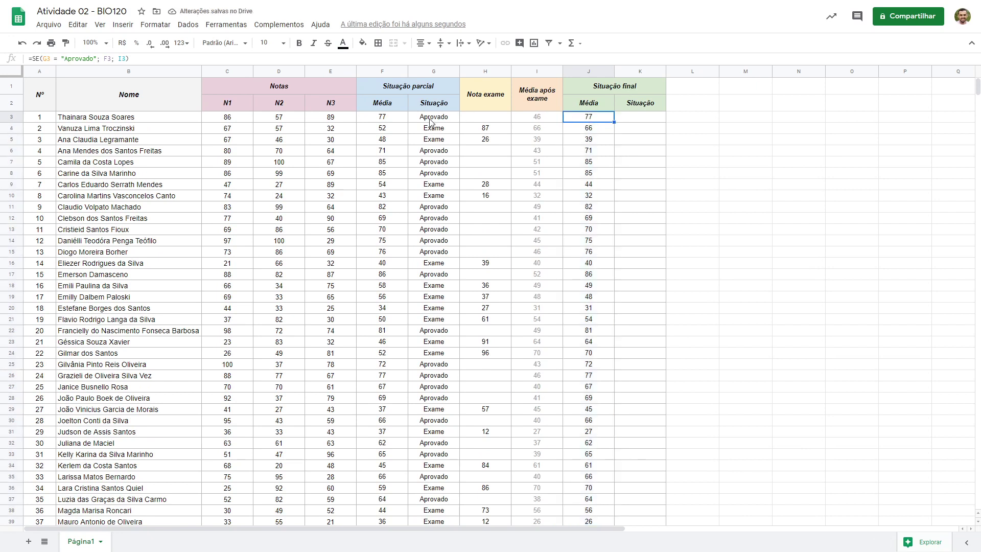
pyautogui.click(576, 129)
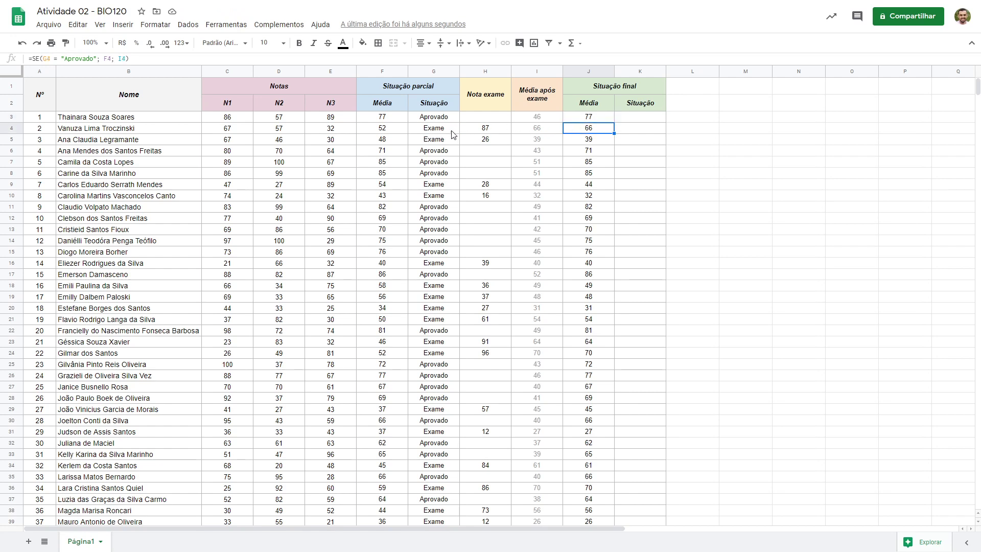
pyautogui.click(545, 130)
pyautogui.click(588, 129)
# - Enter the formula =SE(J3 >= 50; "Aprovado"; "Reprovado") in K3 for the first student's final Situação
pyautogui.click(647, 119)
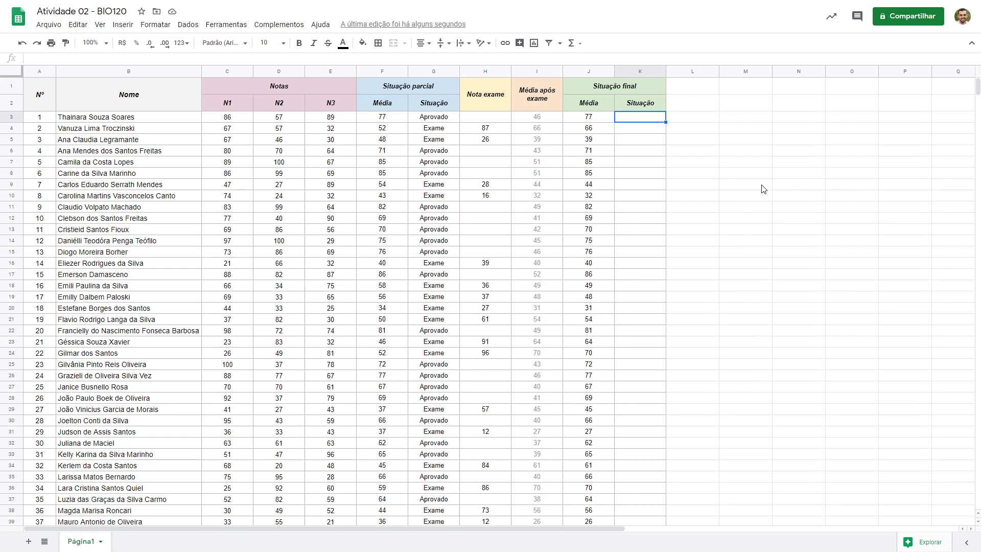
pyautogui.write('=SE(')
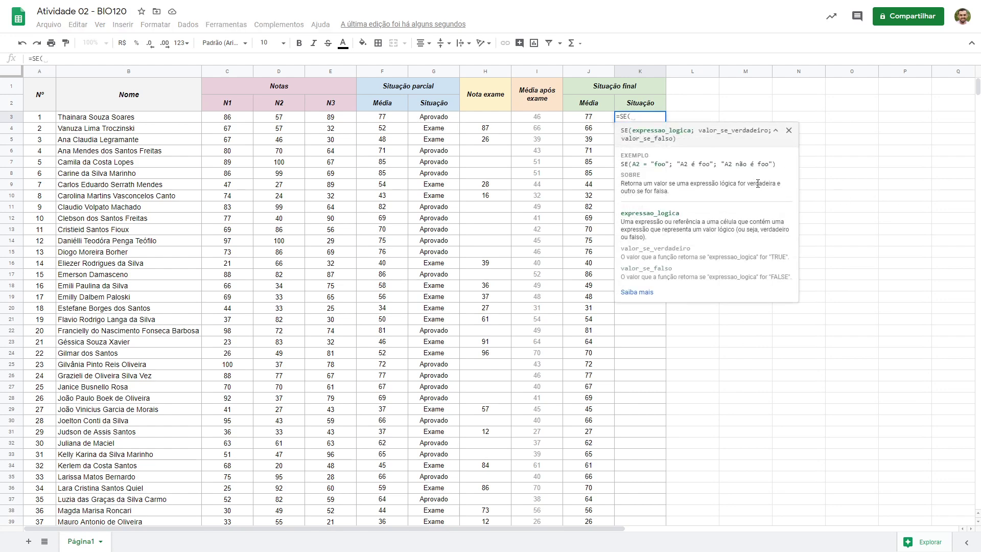
pyautogui.click(597, 119)
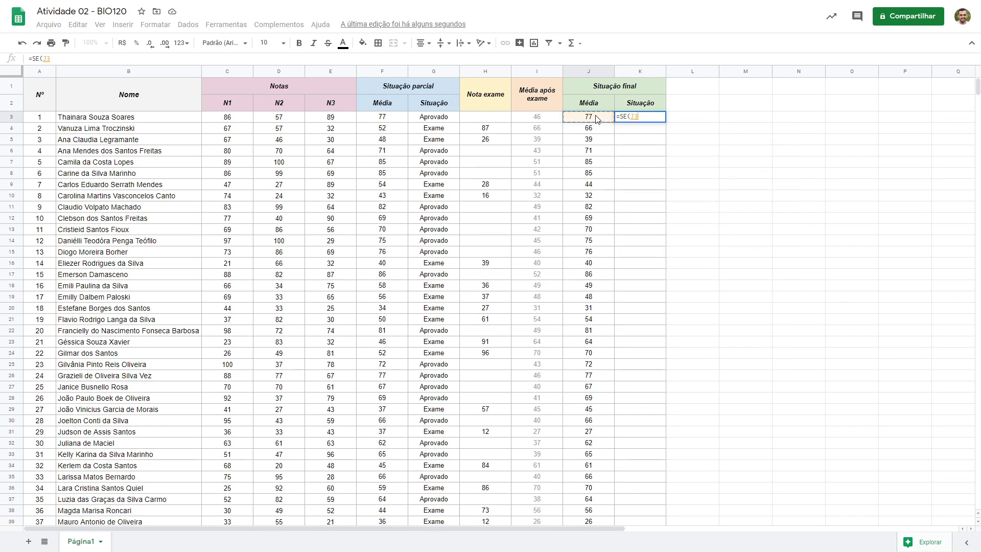
pyautogui.write('>= ')
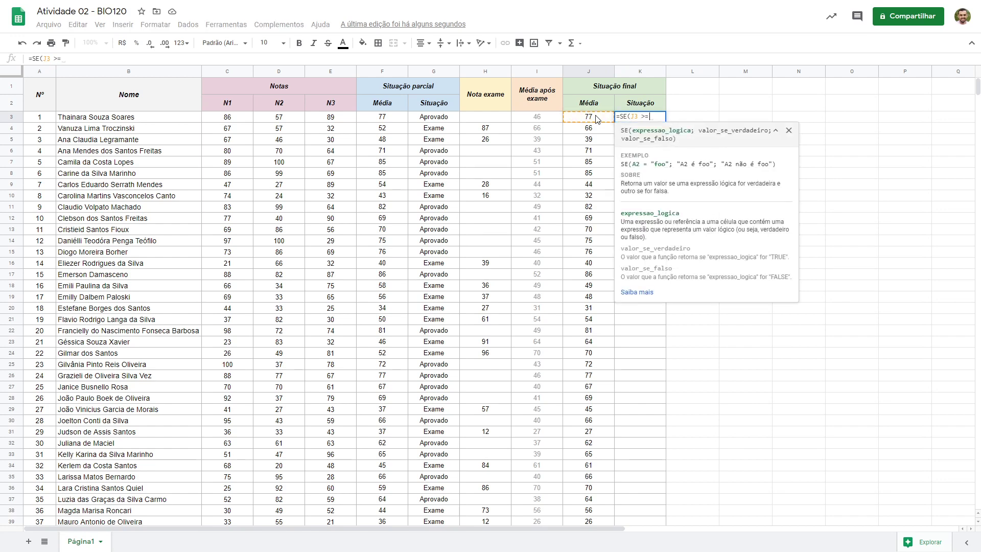
pyautogui.write('50')
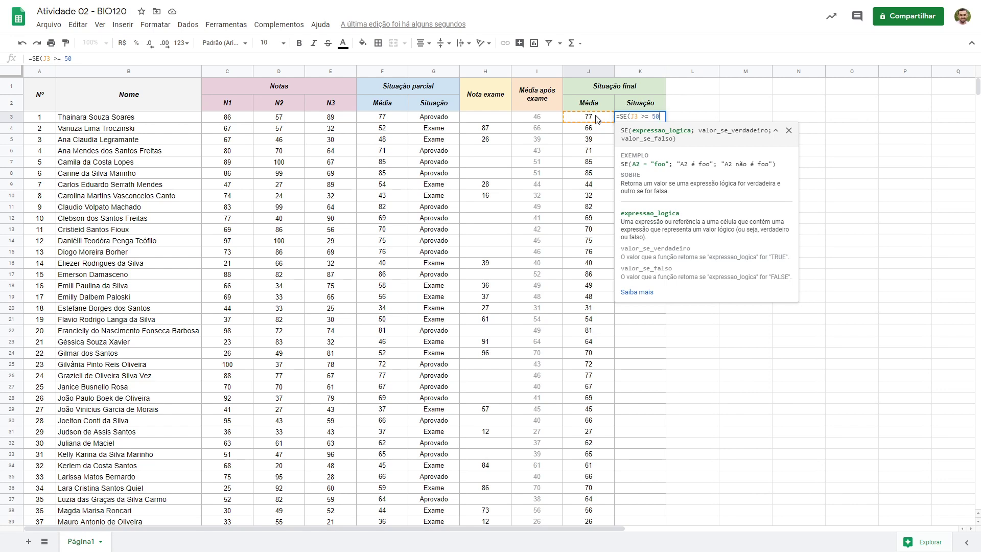
pyautogui.write('; ')
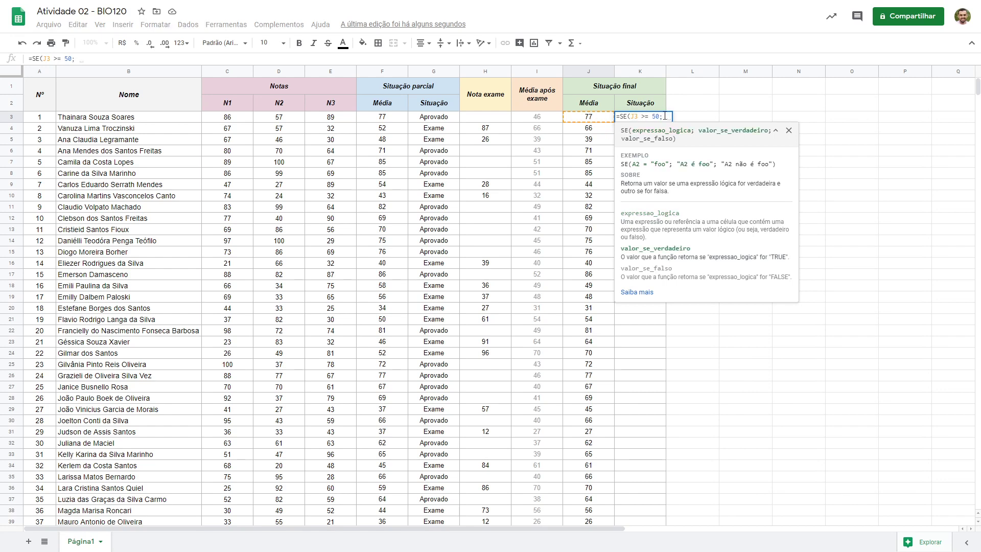
pyautogui.write('"Aprovado')
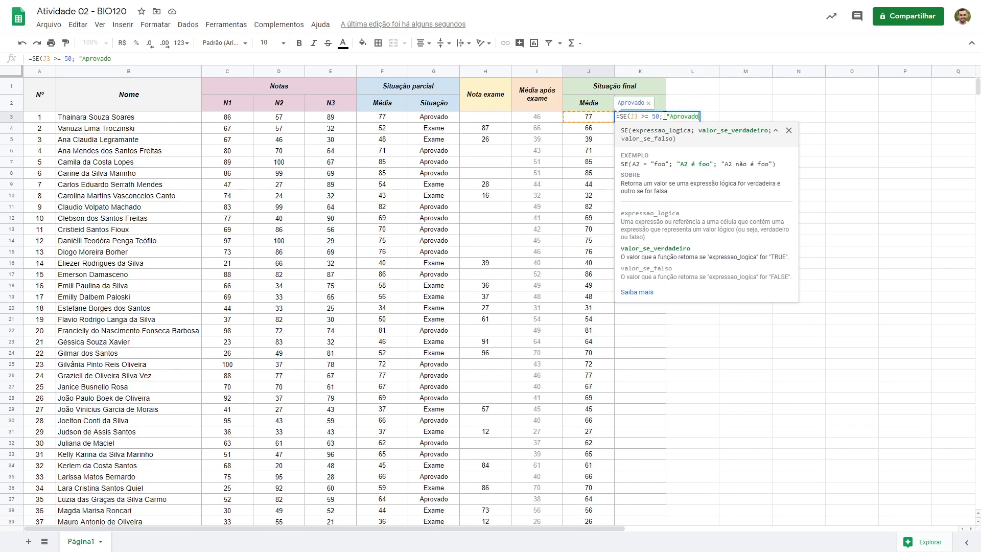
pyautogui.write('"; "')
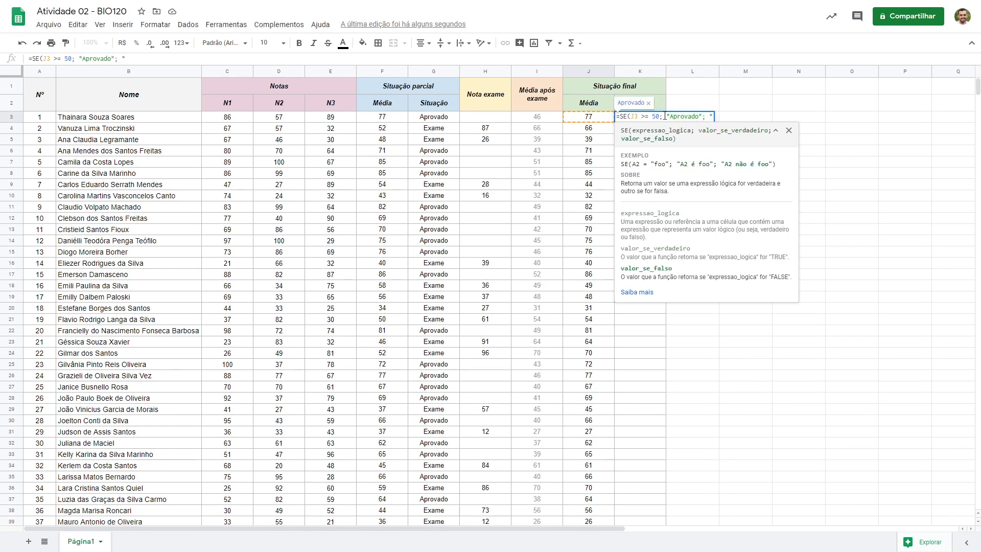
pyautogui.write('Reprovado")')
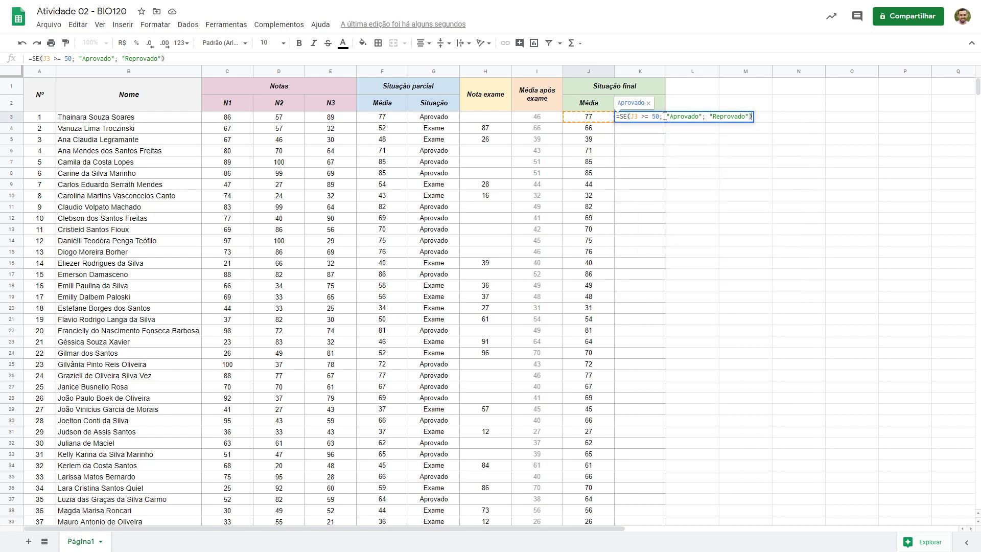
pyautogui.press('Return')
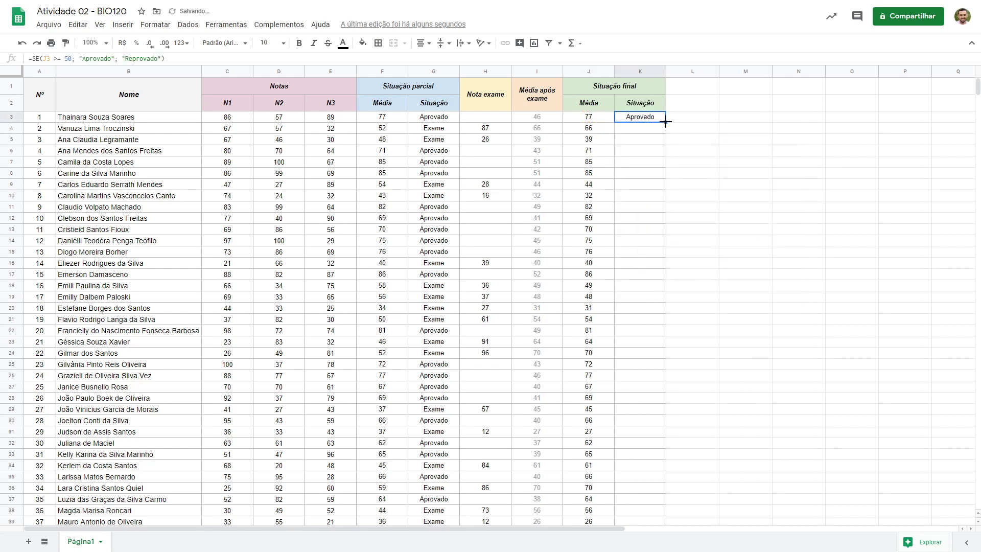
# - Fill the K3 formula down the final Situação column to row 50 and check it in the first three student rows
pyautogui.scroll(-3, 659, 382)
pyautogui.keyDown('shift'); pyautogui.click(661, 464); pyautogui.keyUp('shift')
pyautogui.hotkey('ctrl', 'd')
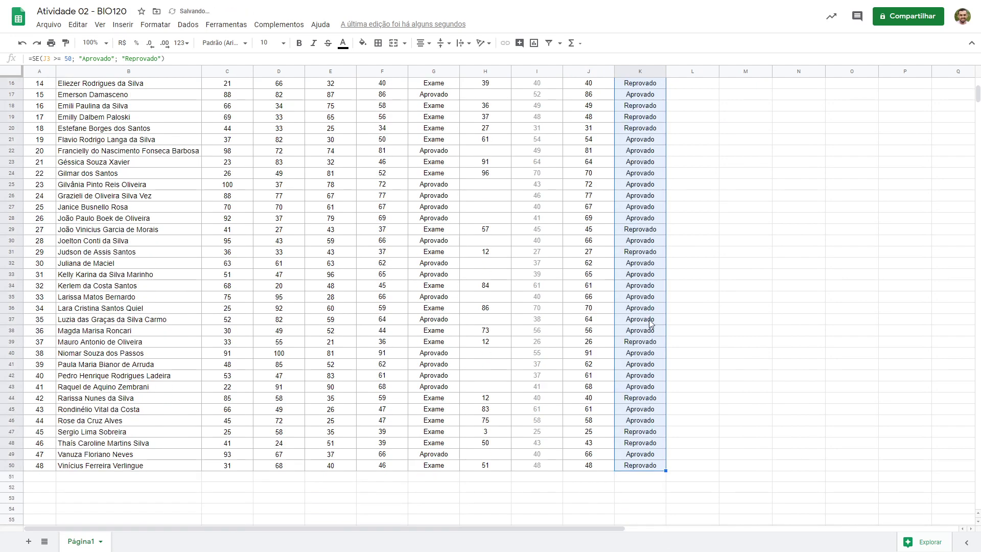
pyautogui.scroll(3, 651, 322)
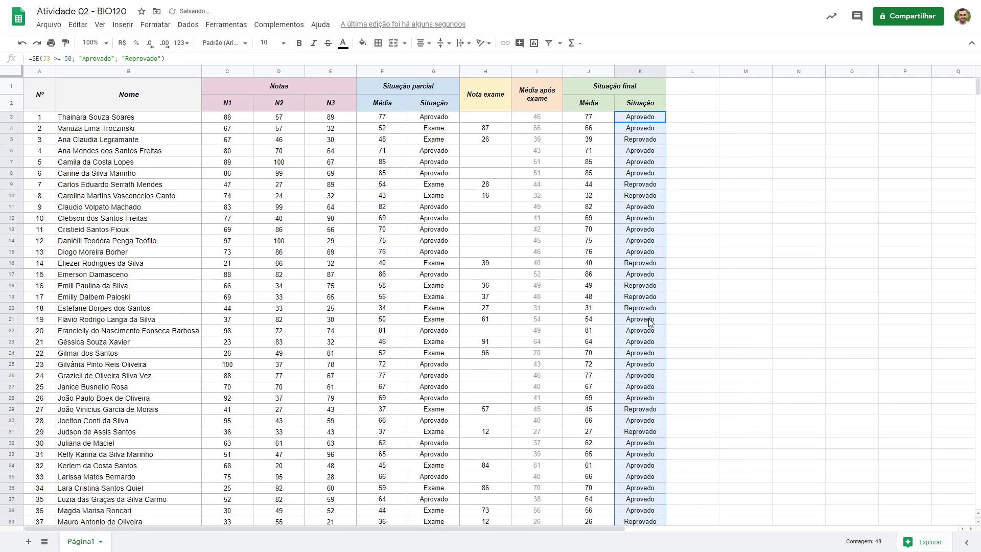
pyautogui.click(648, 139)
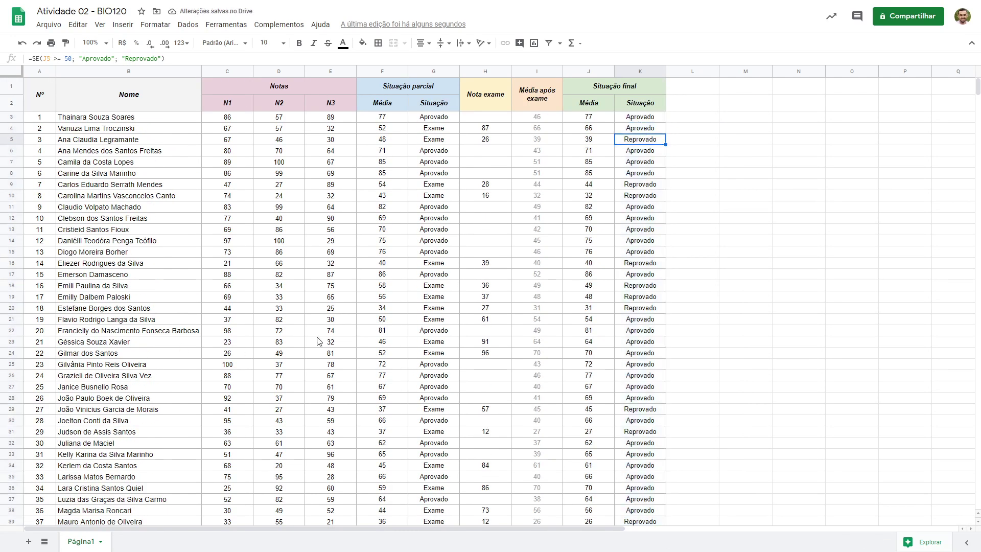
pyautogui.click(632, 121)
pyautogui.click(635, 130)
pyautogui.click(638, 119)
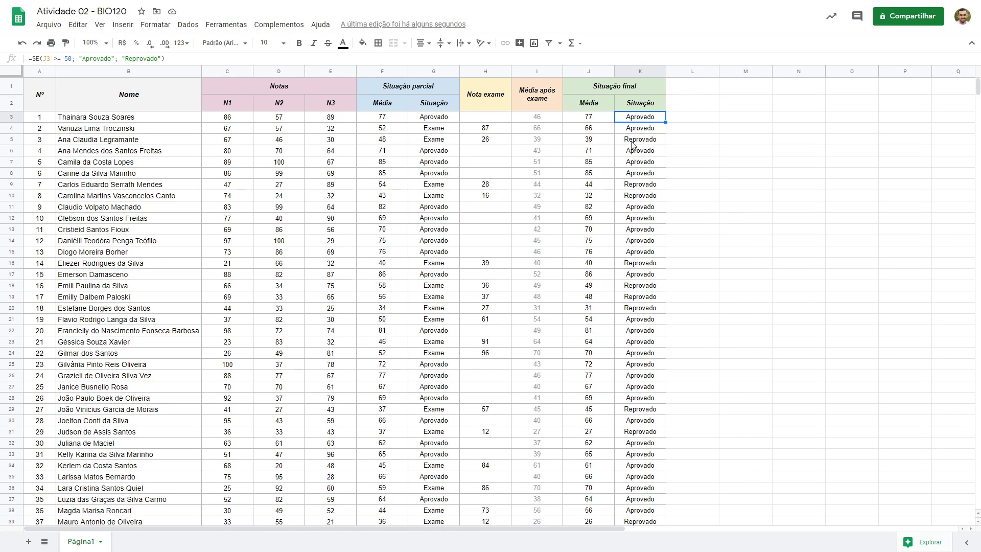
# - Set the text colour of the "Reprovado" status in K5 to red
pyautogui.click(635, 143)
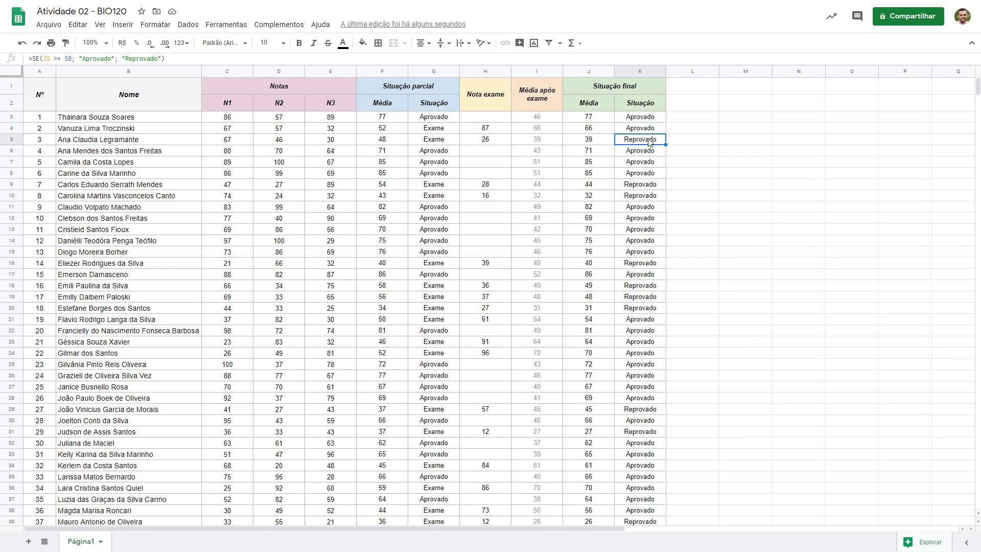
pyautogui.click(343, 43)
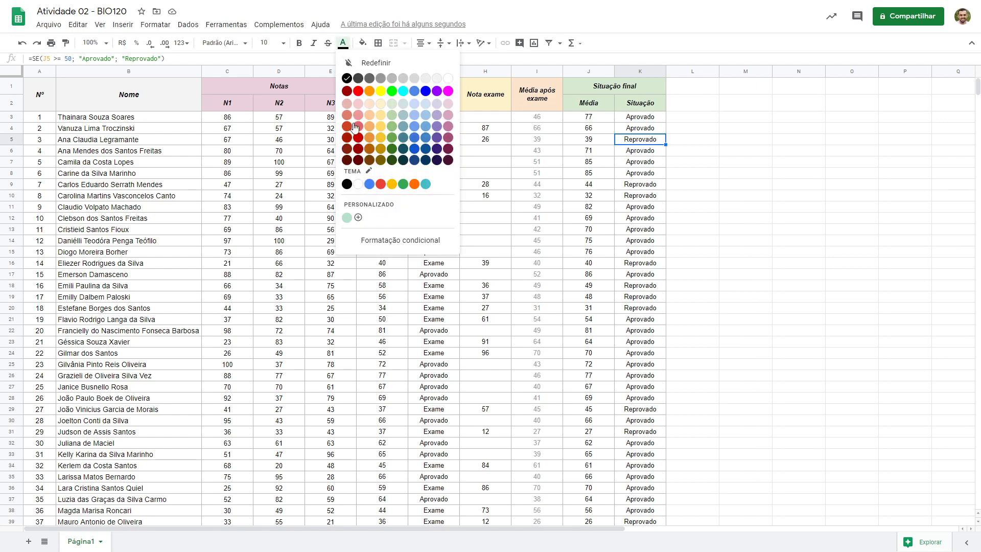
pyautogui.click(358, 92)
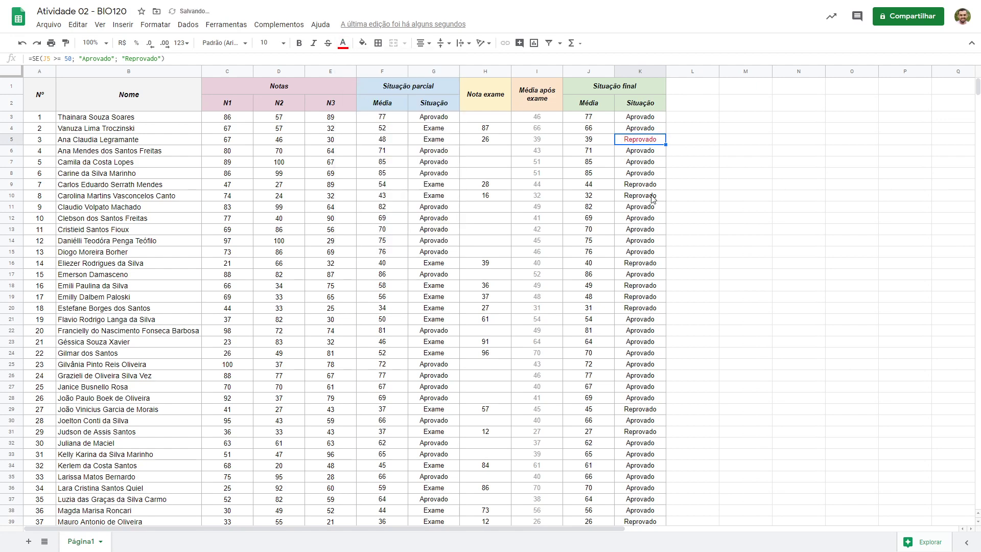
# - Test the manually coloured K5 by setting the partial Média in F5 to 80, and undo both the value and the colour
pyautogui.click(374, 142)
pyautogui.write('80')
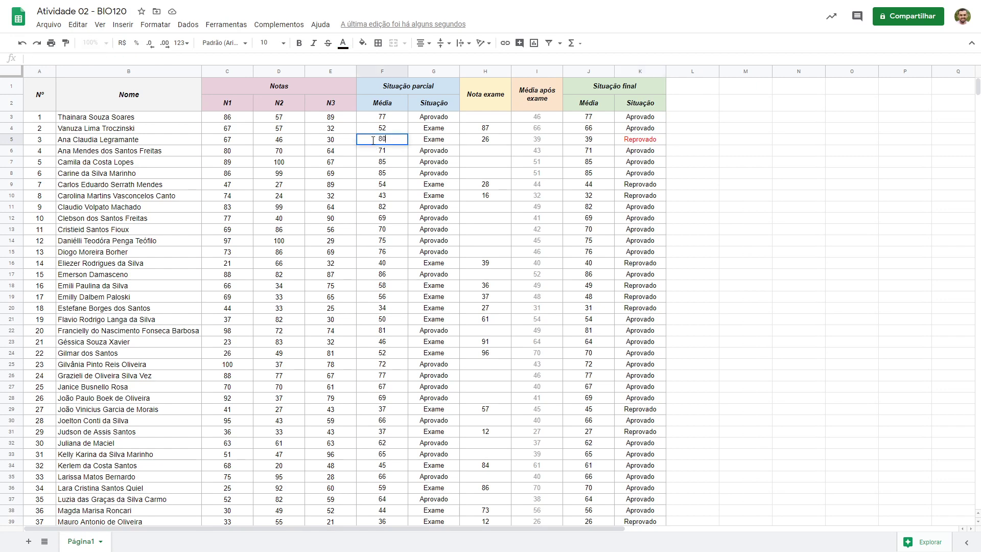
pyautogui.press('Return')
pyautogui.click(374, 141)
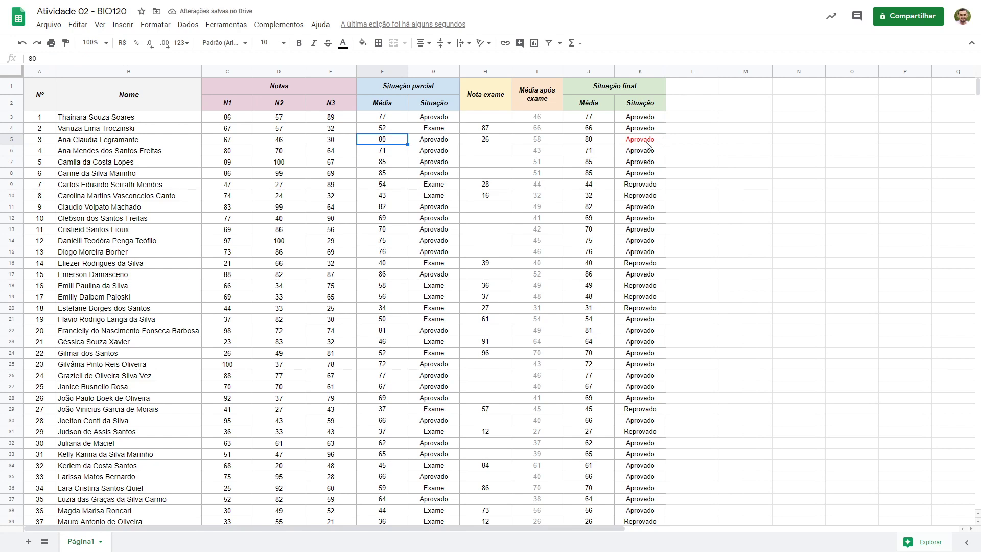
pyautogui.hotkey('ctrl', 'z')
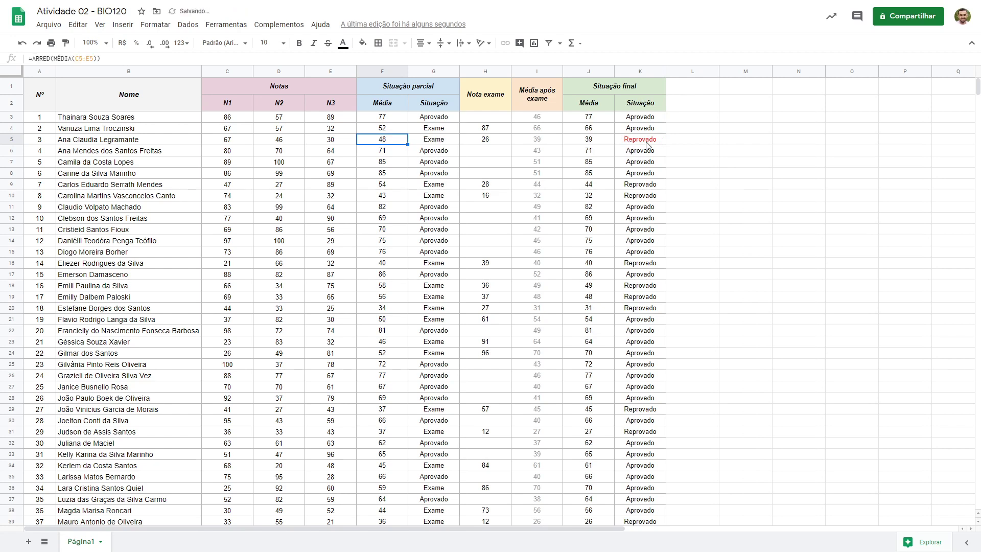
pyautogui.click(646, 143)
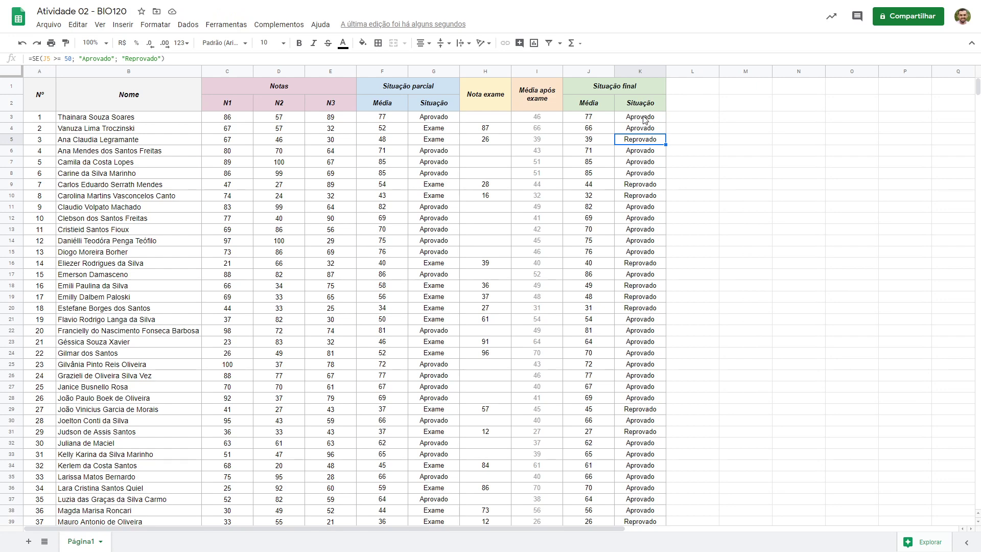
# - Start a conditional formatting rule on the final Situação range K3:K50 with the condition "O texto é exatamente" Reprovado
pyautogui.moveTo(642, 120); pyautogui.dragTo(639, 477)
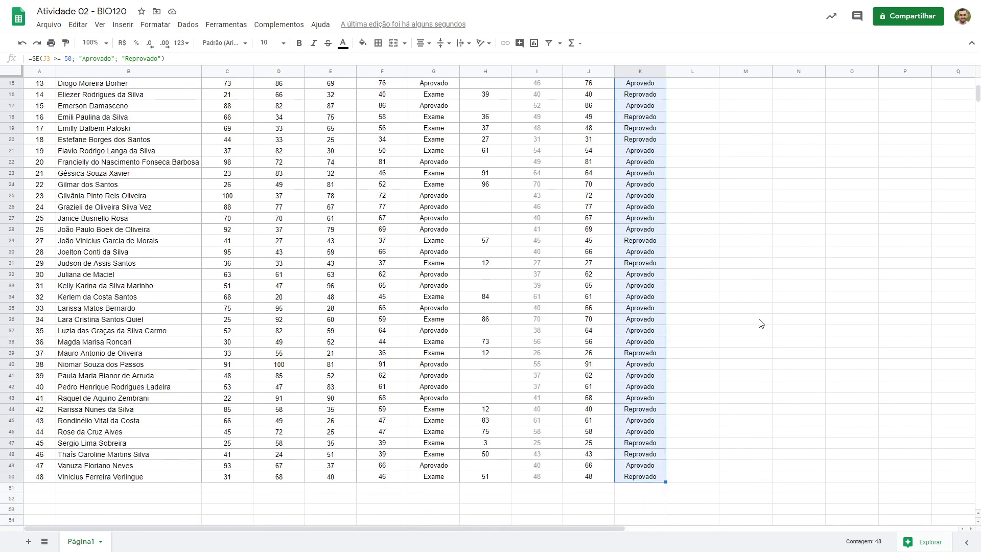
pyautogui.scroll(5, 616, 306)
pyautogui.scroll(-3, 675, 409)
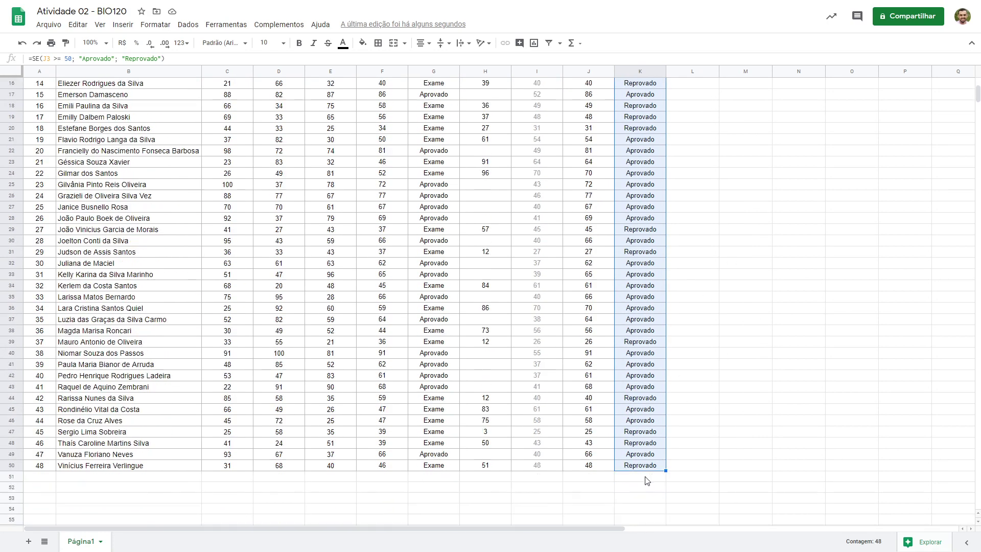
pyautogui.scroll(3, 670, 460)
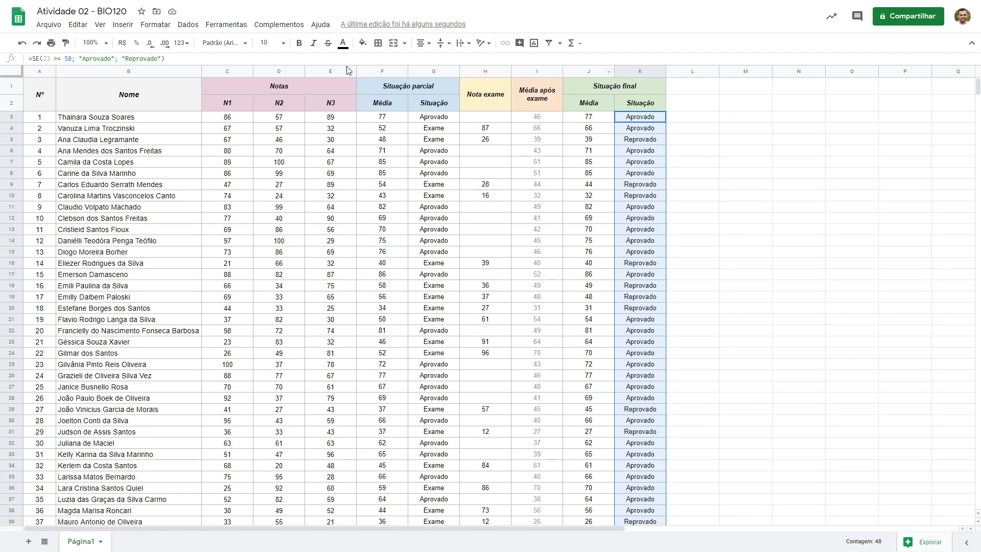
pyautogui.click(159, 26)
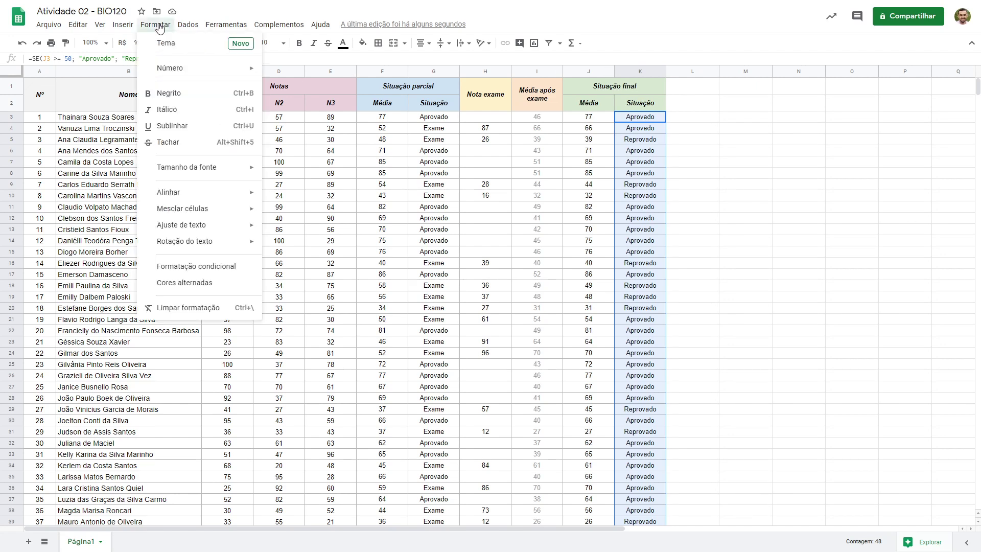
pyautogui.click(188, 270)
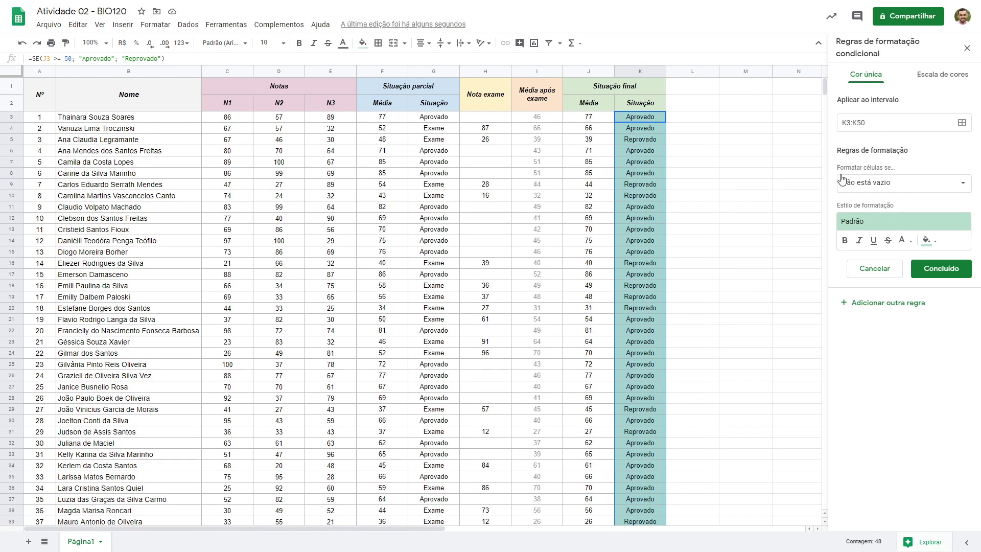
pyautogui.click(905, 185)
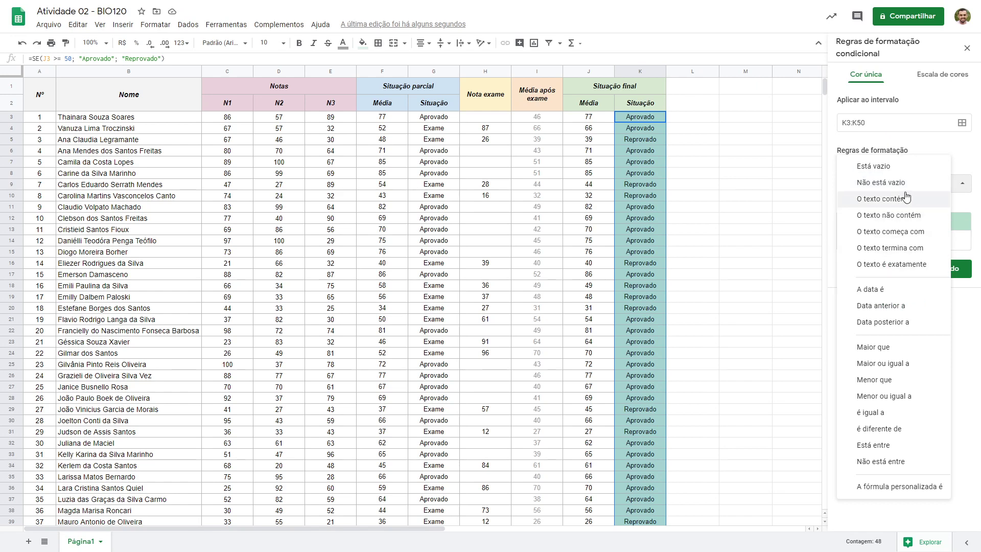
pyautogui.click(898, 271)
pyautogui.click(869, 208)
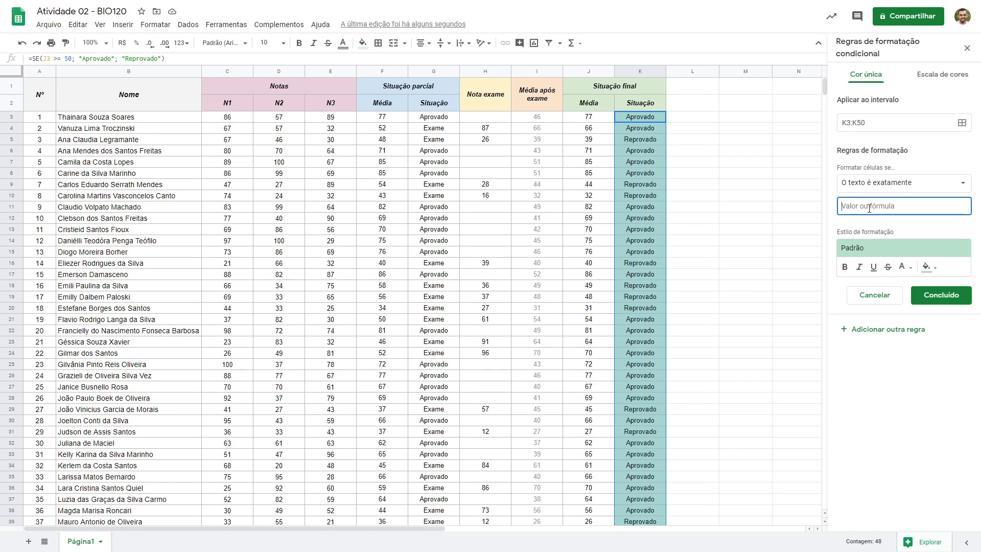
pyautogui.write('Reprovado')
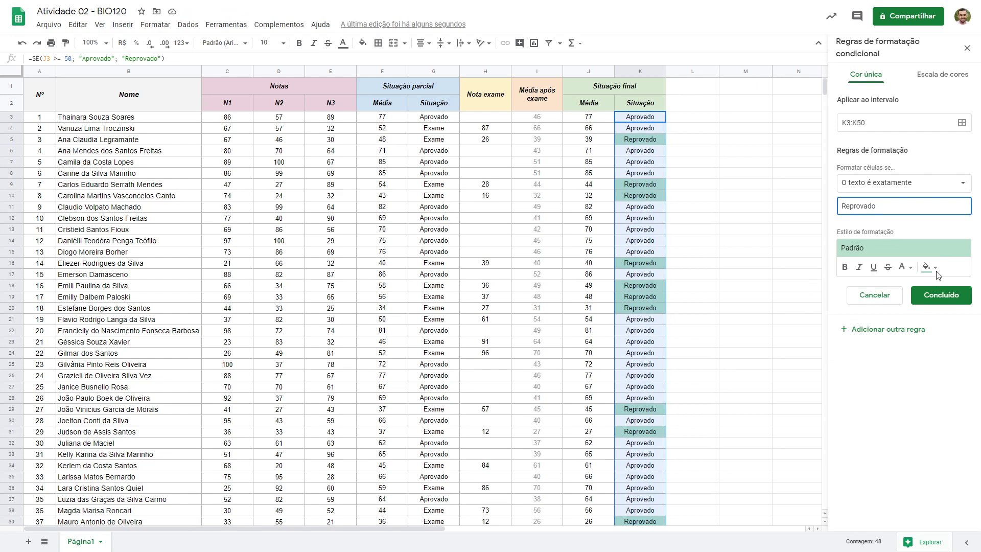
# - Give the Reprovado rule the preset light red fill style and save it
pyautogui.click(911, 250)
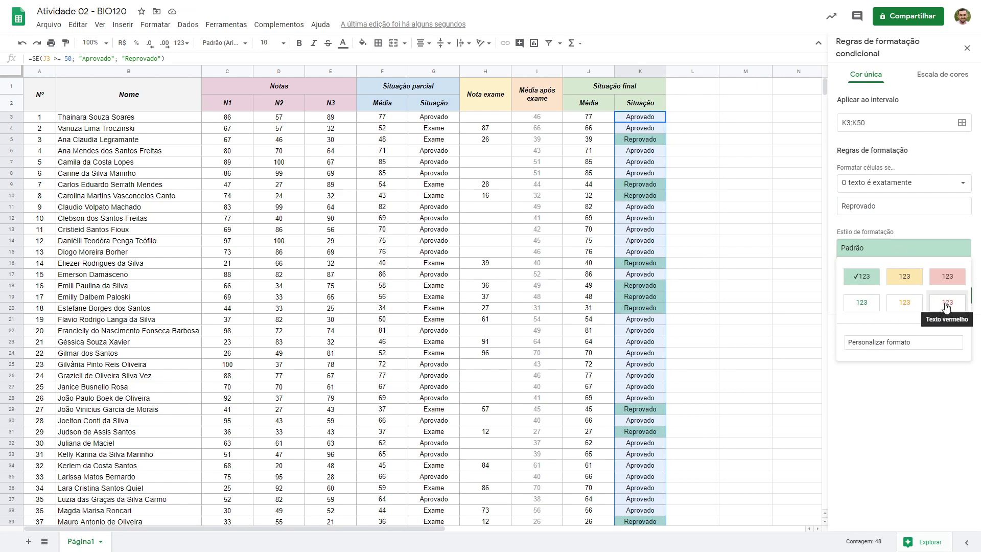
pyautogui.click(947, 276)
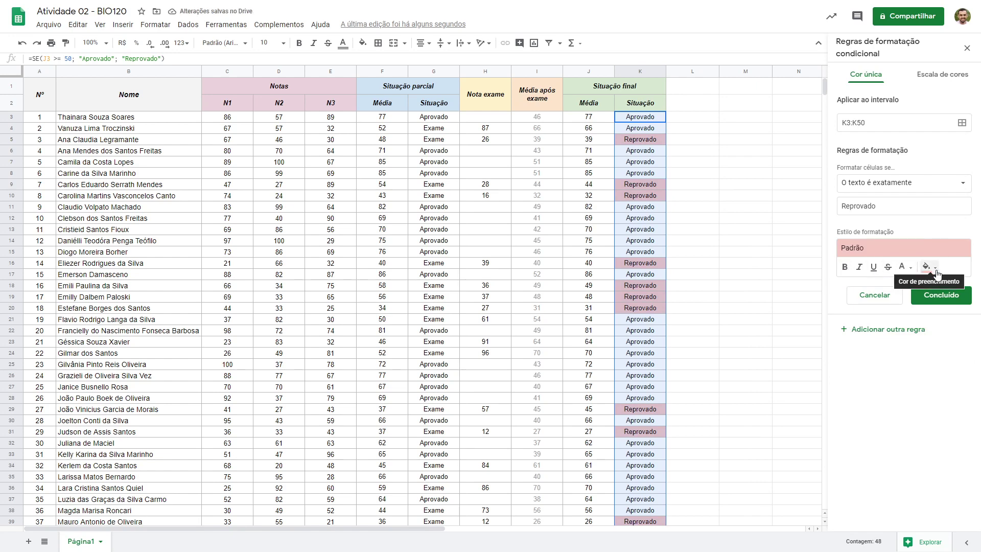
pyautogui.click(934, 268)
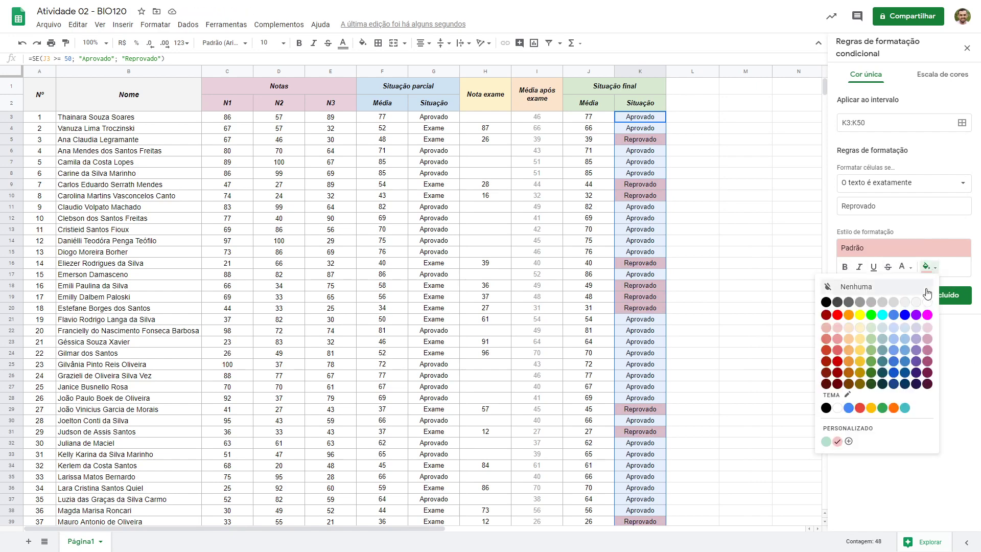
pyautogui.click(930, 256)
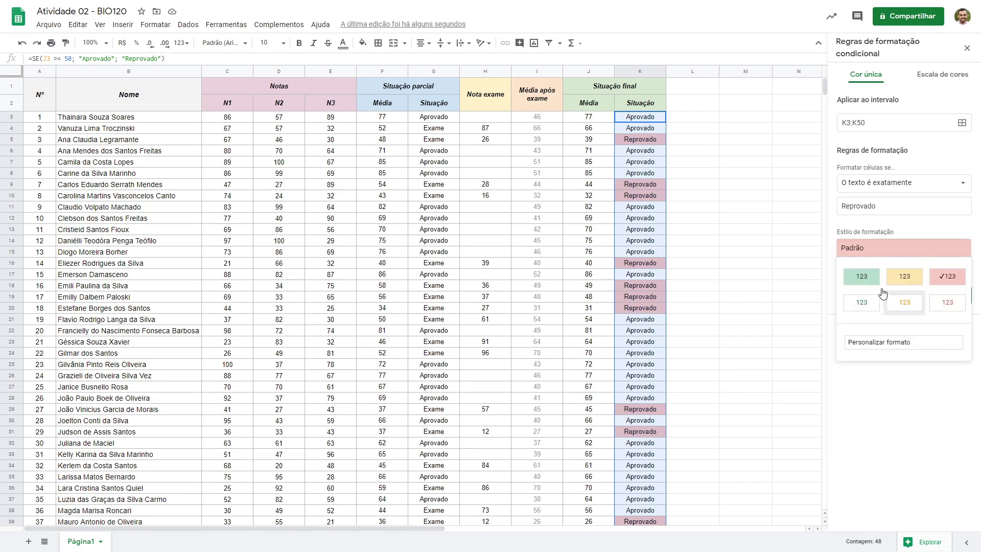
pyautogui.click(930, 251)
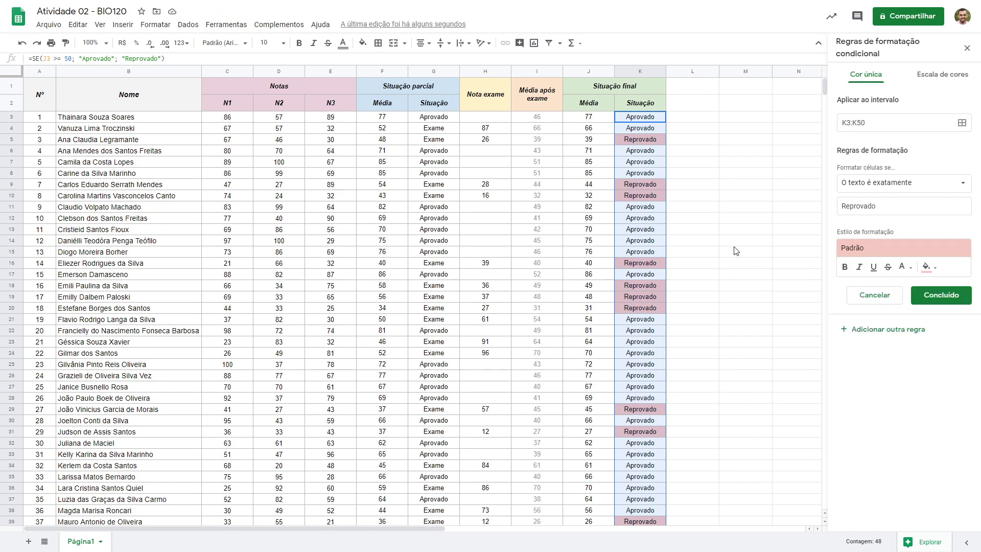
pyautogui.click(942, 295)
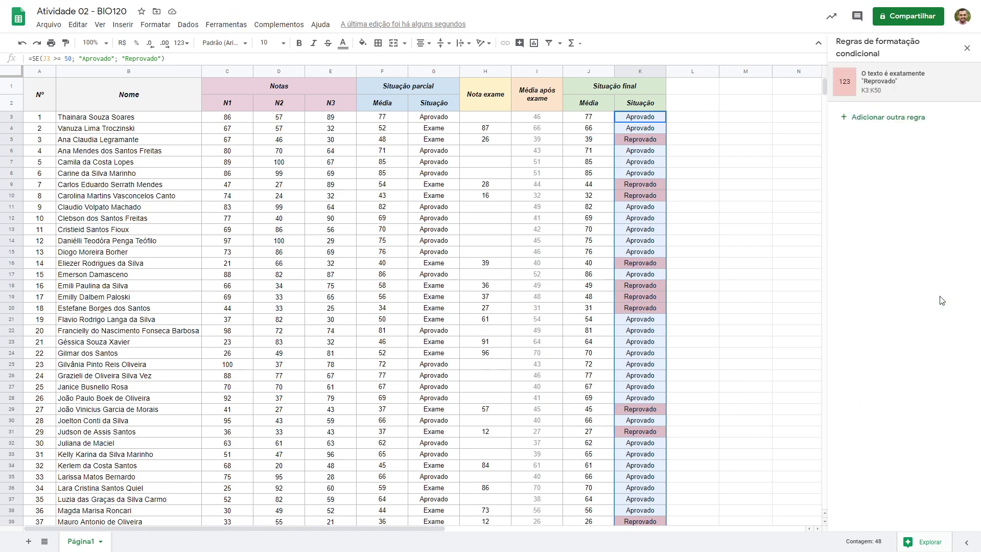
pyautogui.click(650, 171)
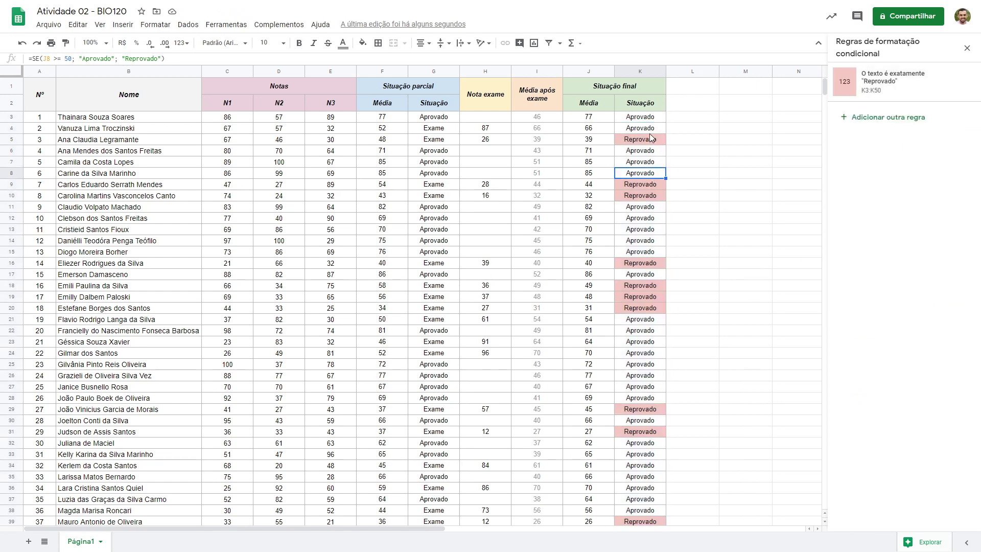
# - Test the conditional formatting by setting the partial Média in F3 to 10, and undo the change
pyautogui.click(386, 118)
pyautogui.write('10')
pyautogui.click(415, 174)
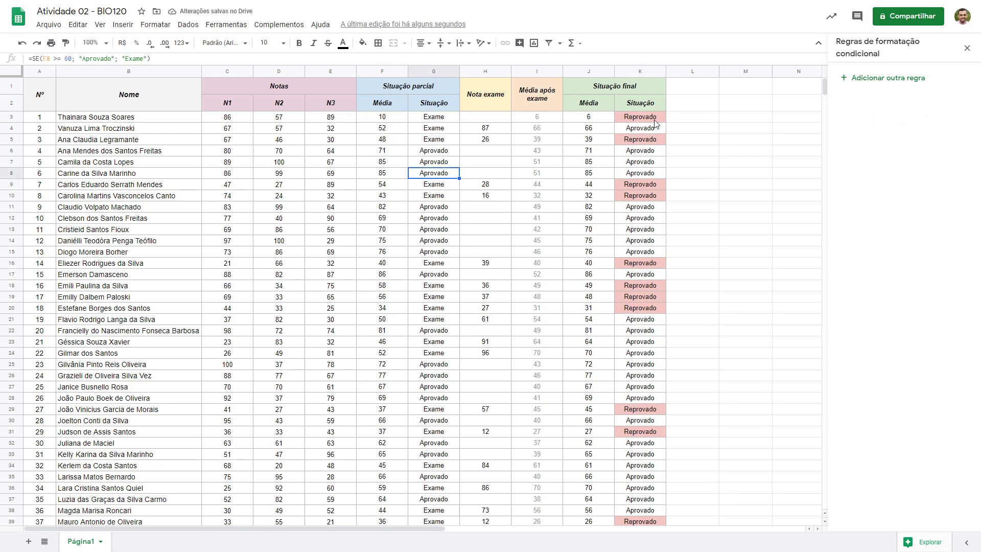
pyautogui.hotkey('ctrl', 'z')
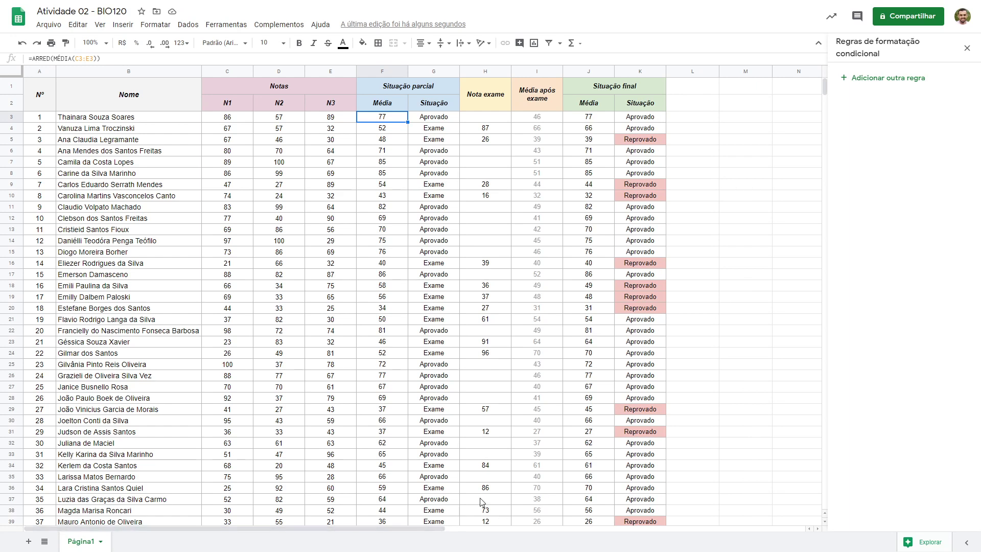
# - Close the conditional formatting rules and enter the labels "Total" in M3 and "Aprovados" in N3
pyautogui.click(968, 47)
pyautogui.click(734, 123)
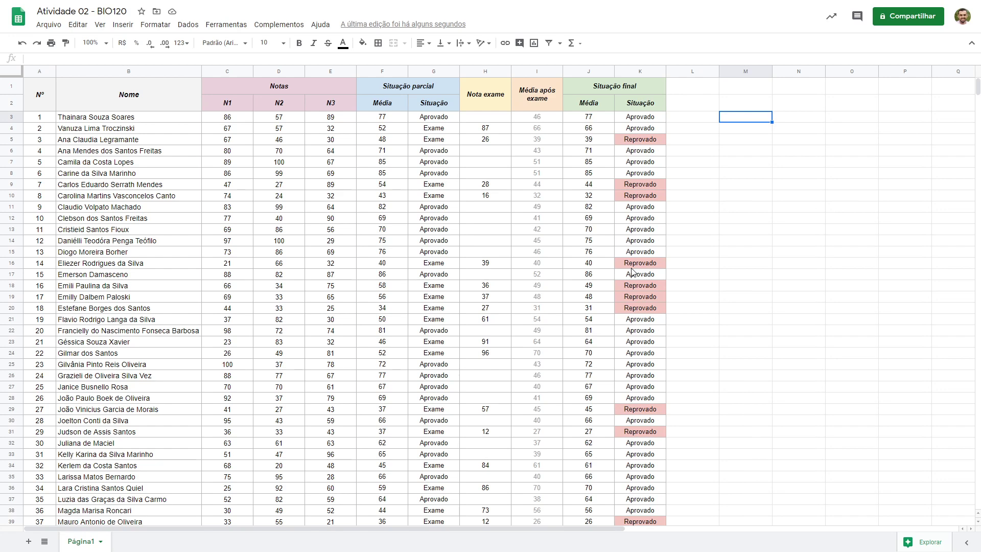
pyautogui.write('Total')
pyautogui.press('Return')
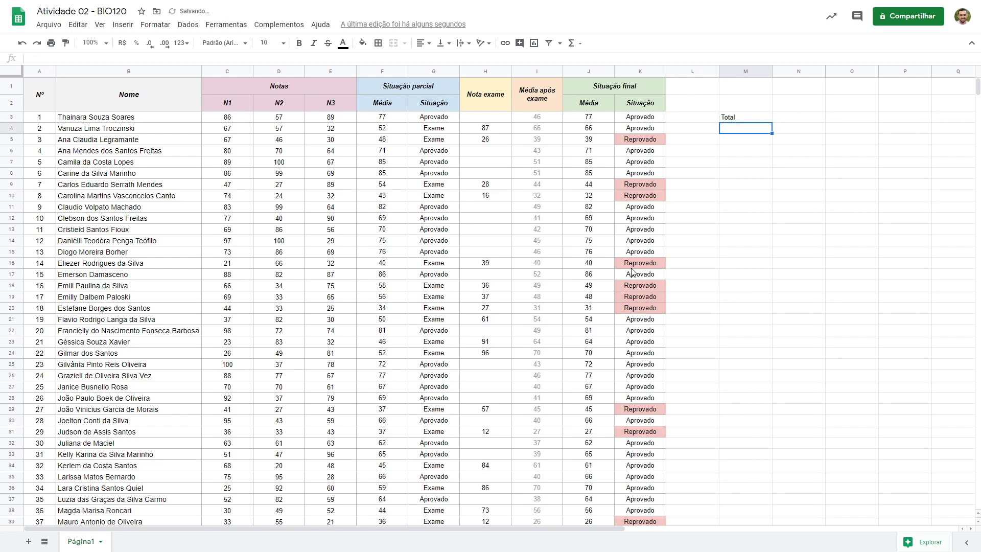
pyautogui.press('Up')
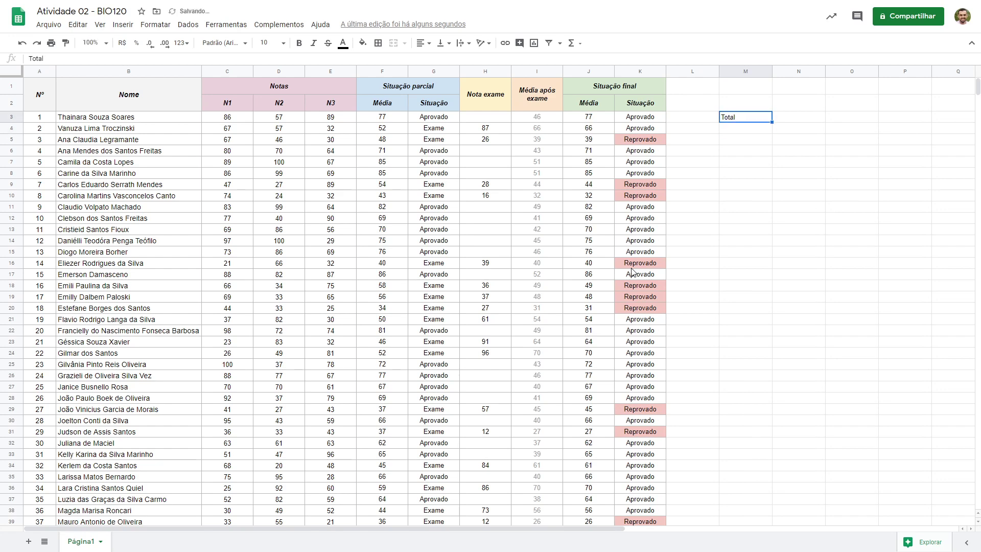
pyautogui.press('Right')
pyautogui.write('Apr')
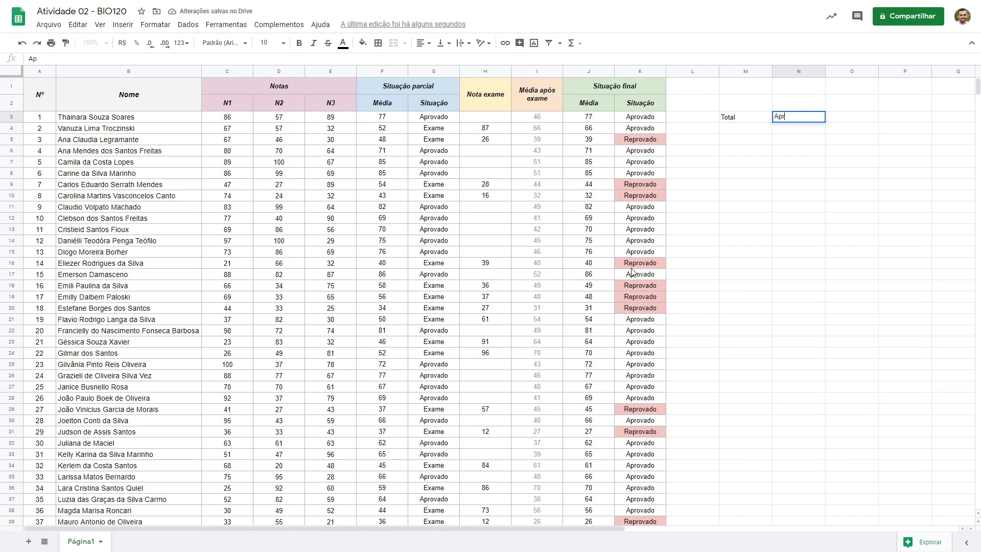
pyautogui.write('ovados')
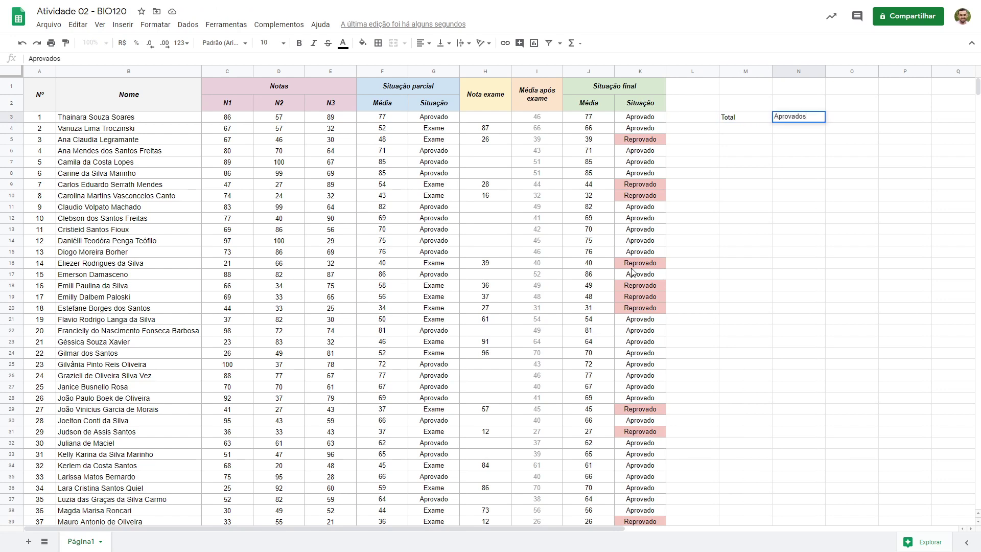
pyautogui.press('Return')
# - Enter the label "Reprovados" in N4, correcting its spelling
pyautogui.write('Repr')
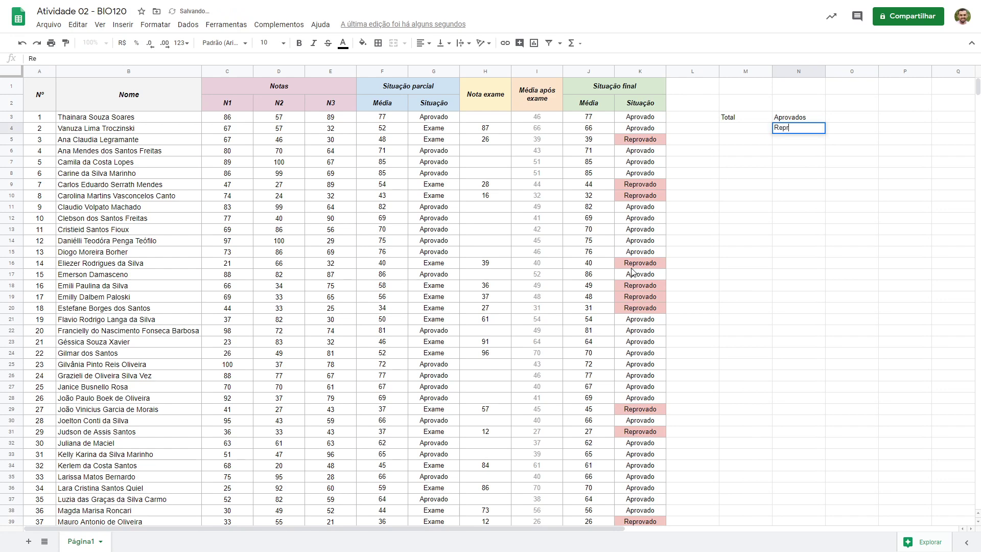
pyautogui.write('ovadps')
pyautogui.press('Return')
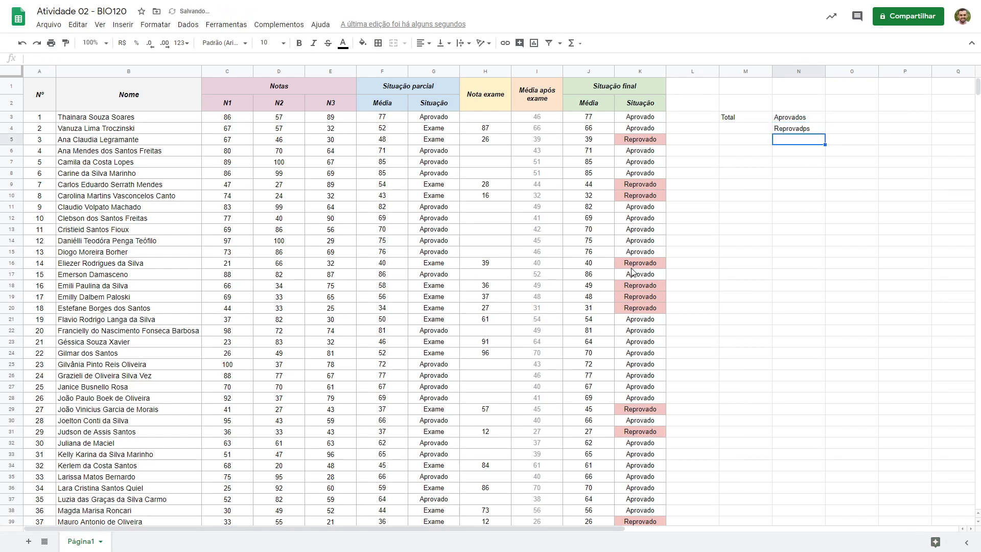
pyautogui.click(805, 120)
pyautogui.doubleClick(806, 127)
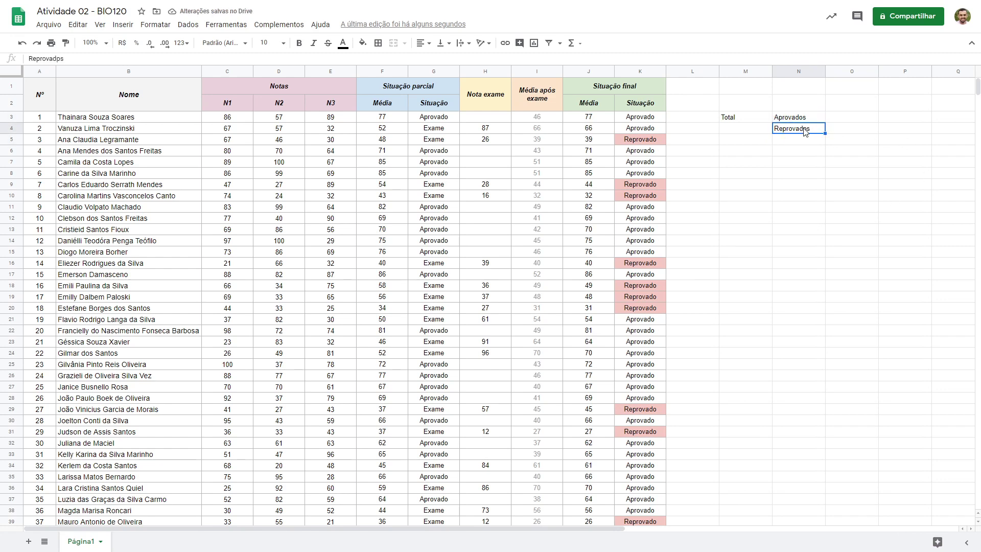
pyautogui.write('o')
pyautogui.press('Return')
# - Make the Aprovados and Reprovados labels in N3:N4 bold and italic, and select the Total label in M3
pyautogui.moveTo(802, 120); pyautogui.dragTo(810, 129)
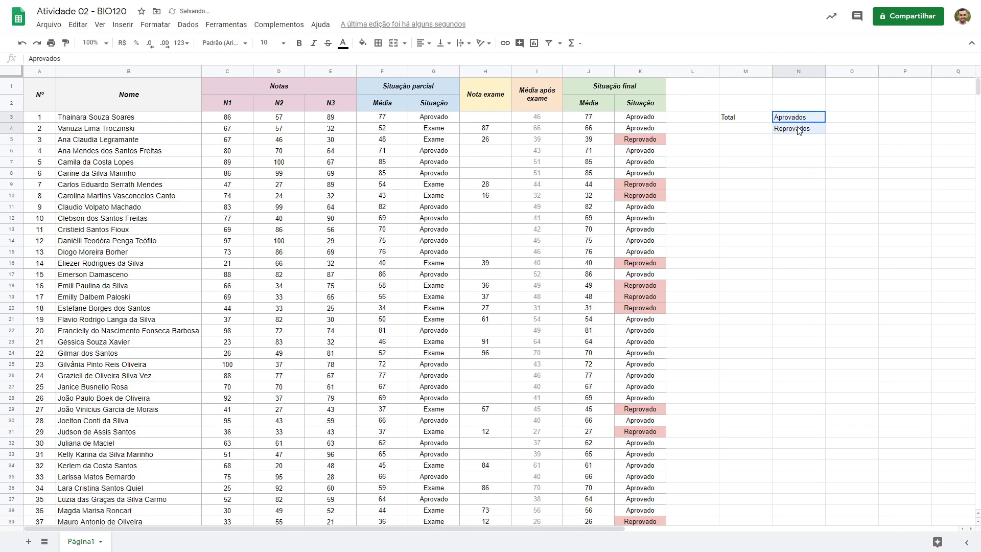
pyautogui.click(299, 43)
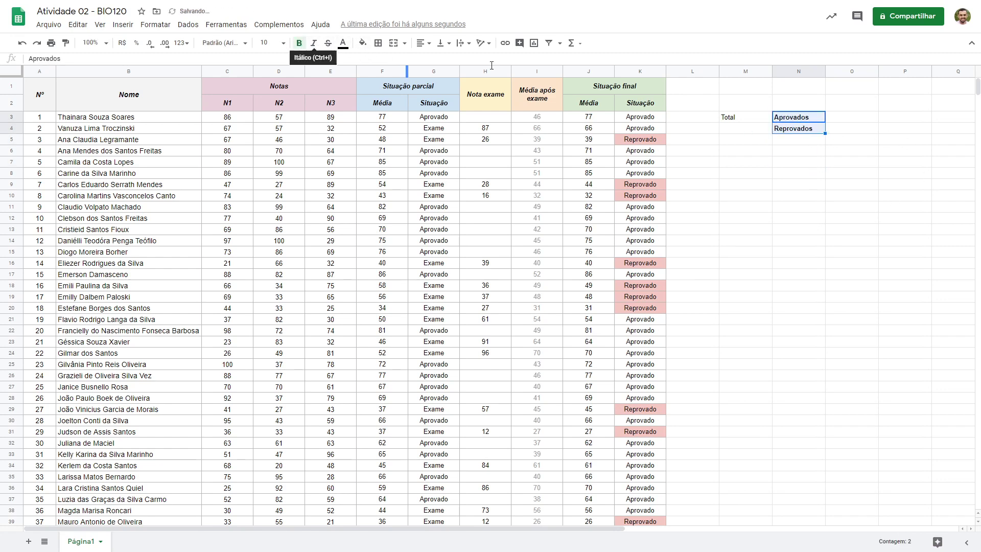
pyautogui.click(314, 42)
pyautogui.click(725, 120)
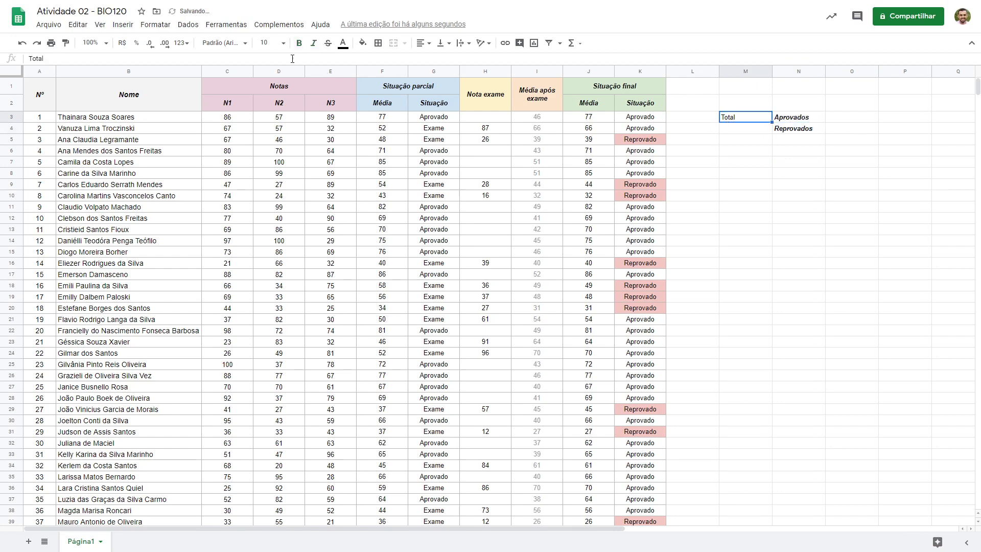
# - Make the Total label in M3 bold and italic, and count the students in M4 with =CONT.NÚM(A:A)
pyautogui.hotkey('ctrl', 'b')
pyautogui.hotkey('ctrl', 'i')
pyautogui.click(748, 131)
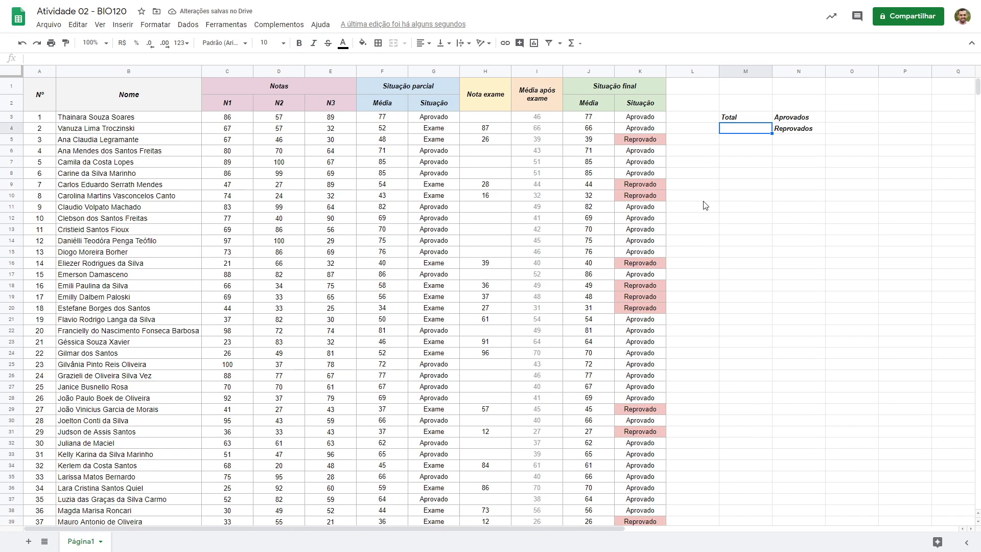
pyautogui.write('=CON')
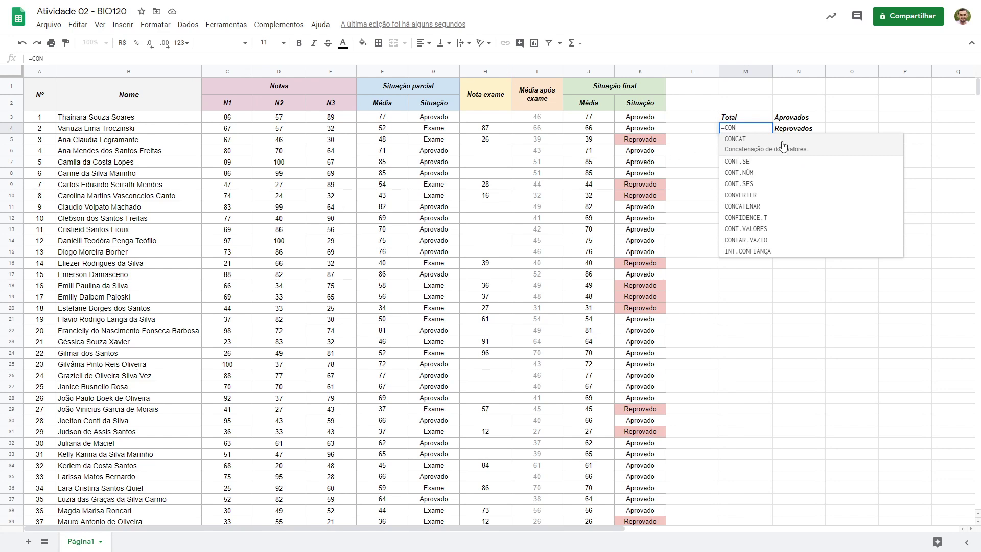
pyautogui.click(770, 173)
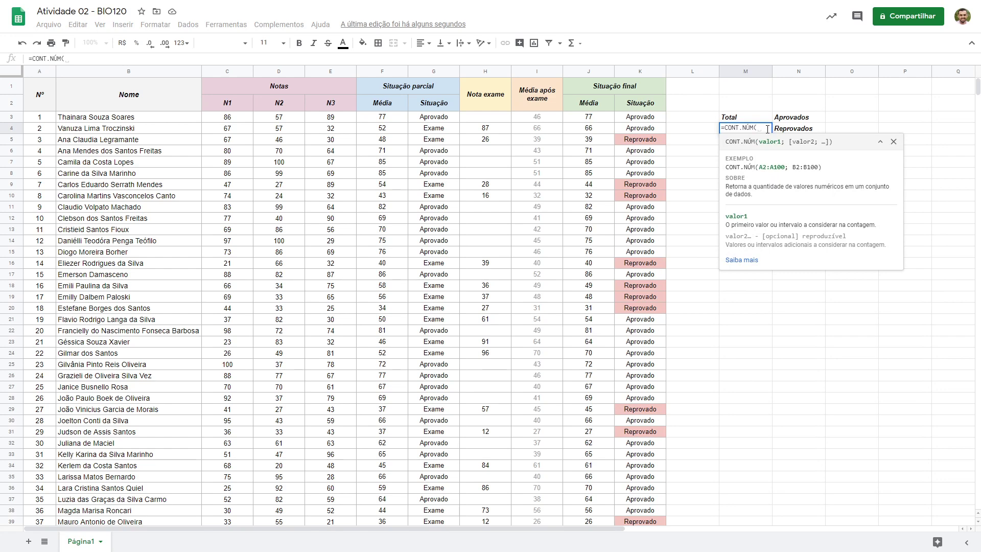
pyautogui.click(36, 72)
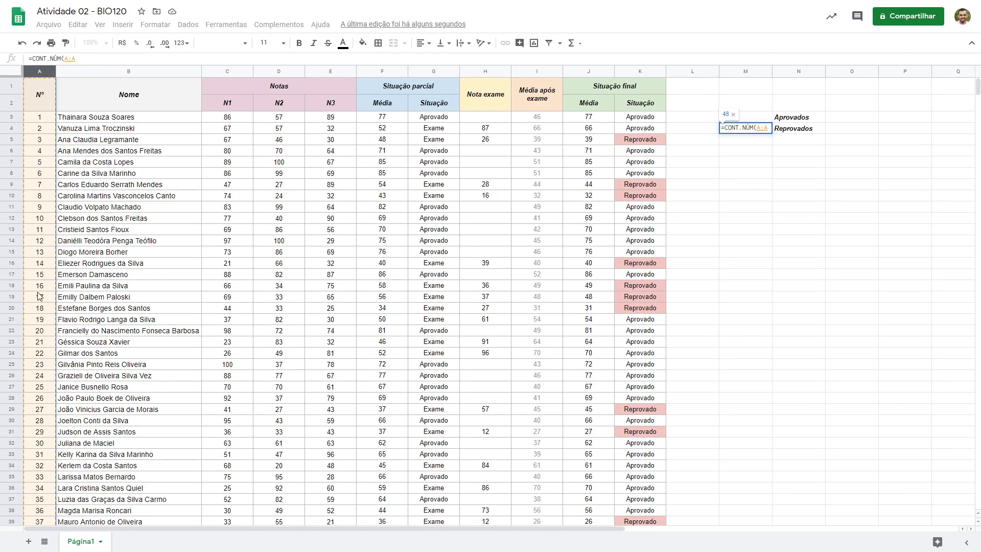
pyautogui.scroll(-4, 33, 255)
pyautogui.scroll(4, 36, 409)
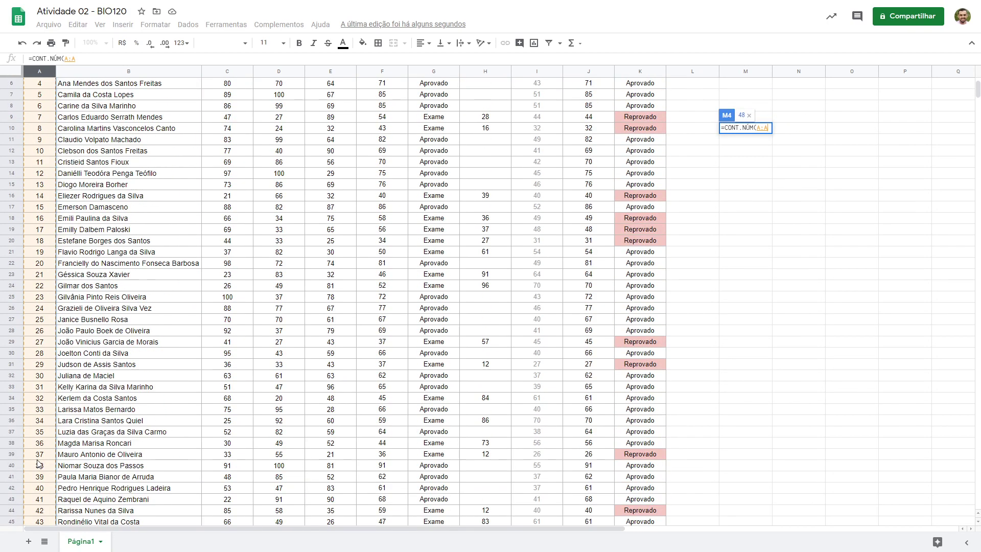
pyautogui.write(')')
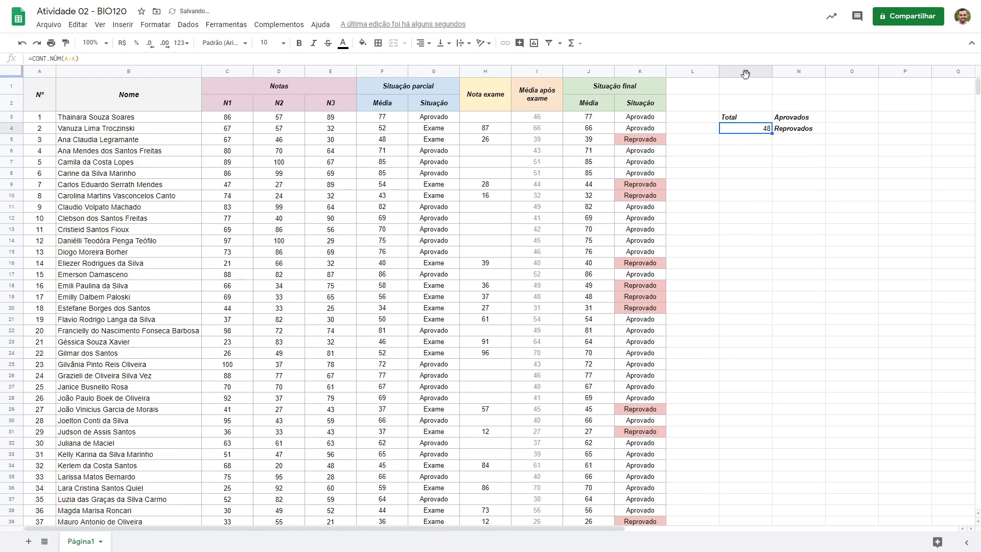
# - Center the contents of columns M through P horizontally
pyautogui.moveTo(746, 71); pyautogui.dragTo(905, 71)
pyautogui.click(423, 43)
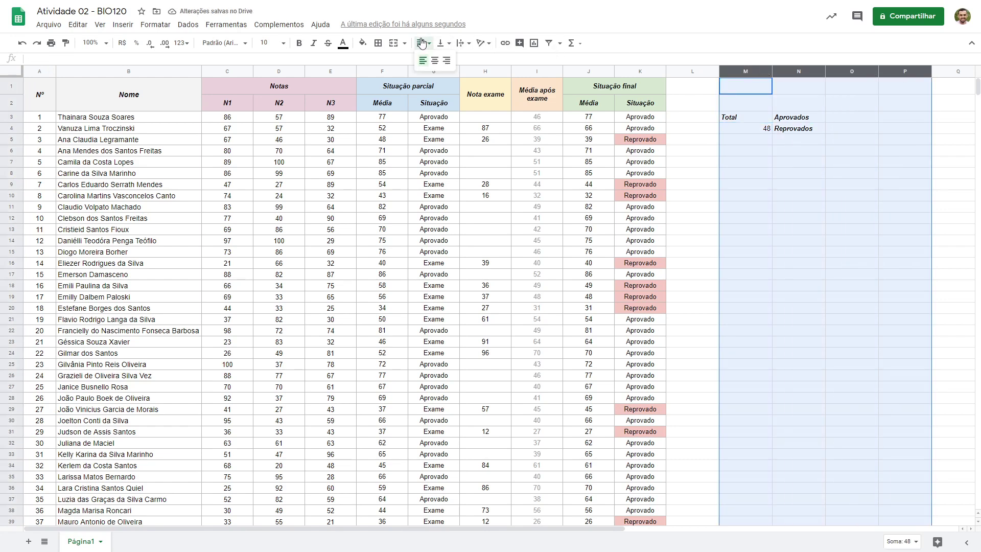
pyautogui.click(435, 63)
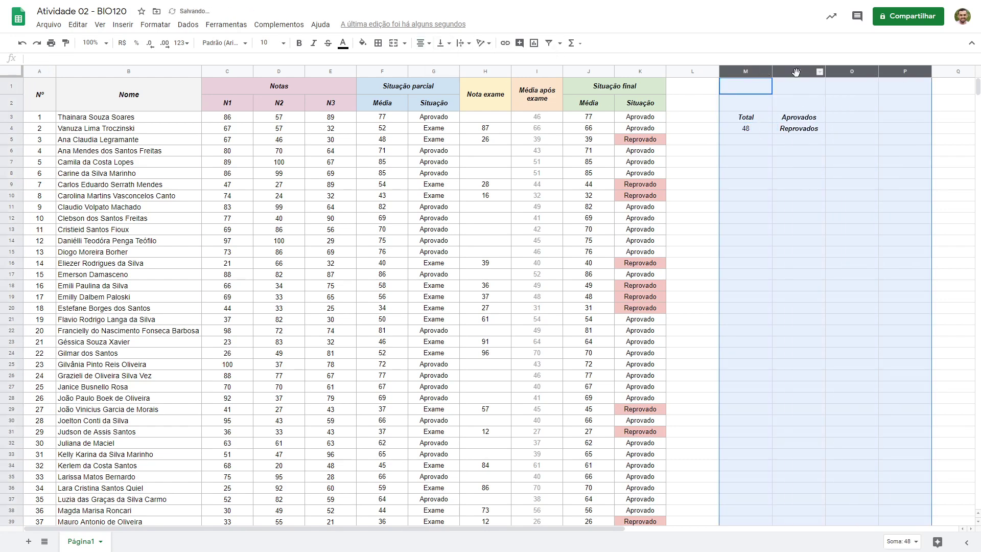
pyautogui.click(795, 137)
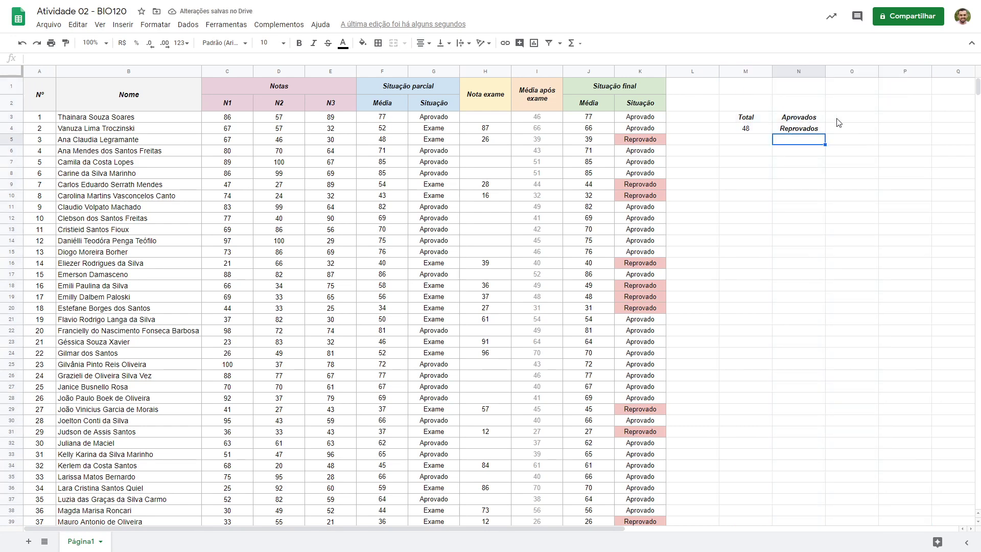
# - Start a CONT.SE function in O3, beside the Aprovados label
pyautogui.click(840, 117)
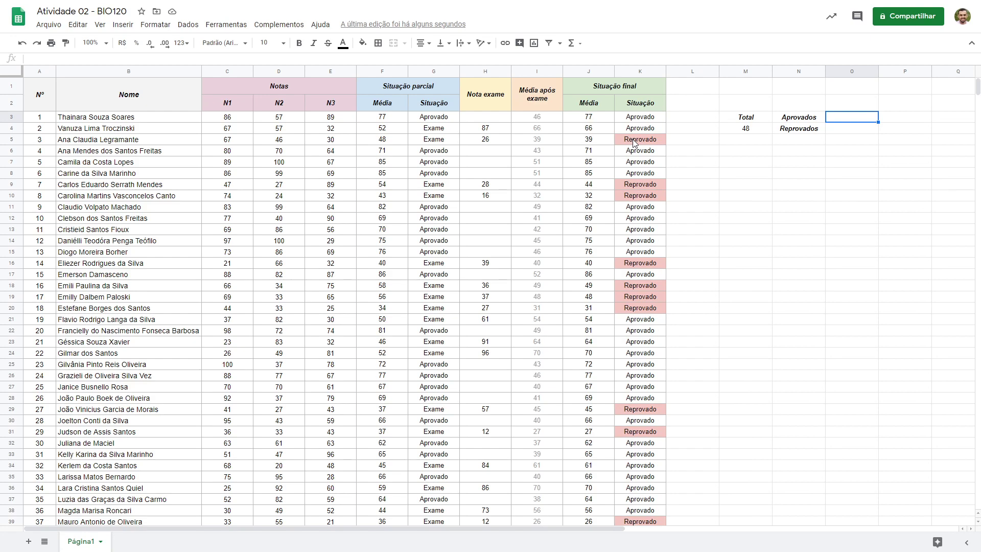
pyautogui.scroll(-4, 633, 300)
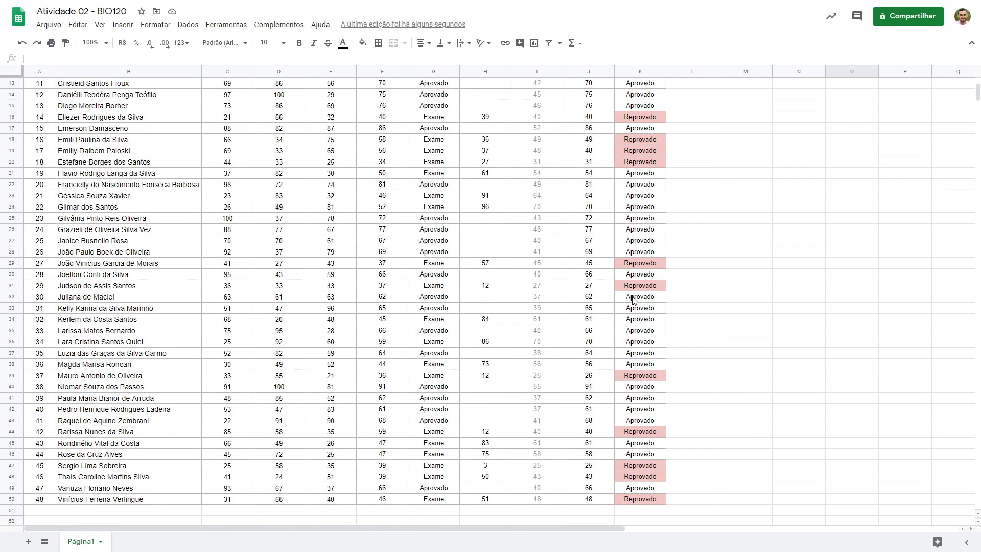
pyautogui.scroll(-4, 633, 301)
pyautogui.scroll(8, 635, 337)
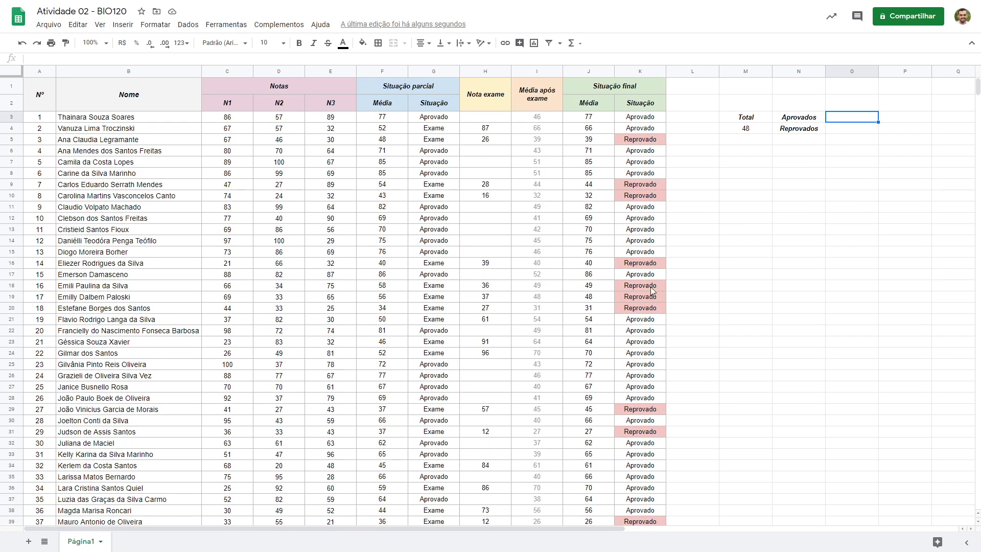
pyautogui.scroll(-5, 650, 322)
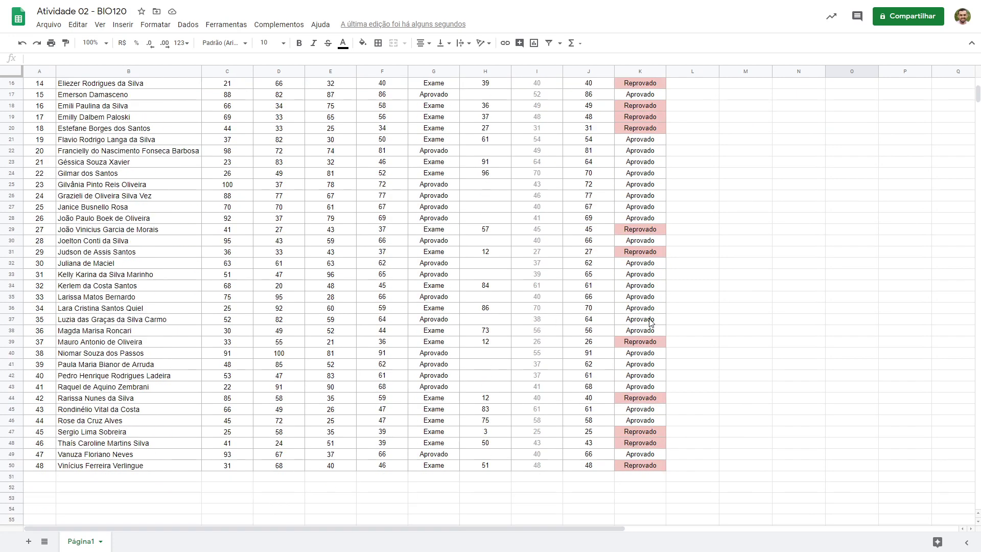
pyautogui.scroll(5, 676, 331)
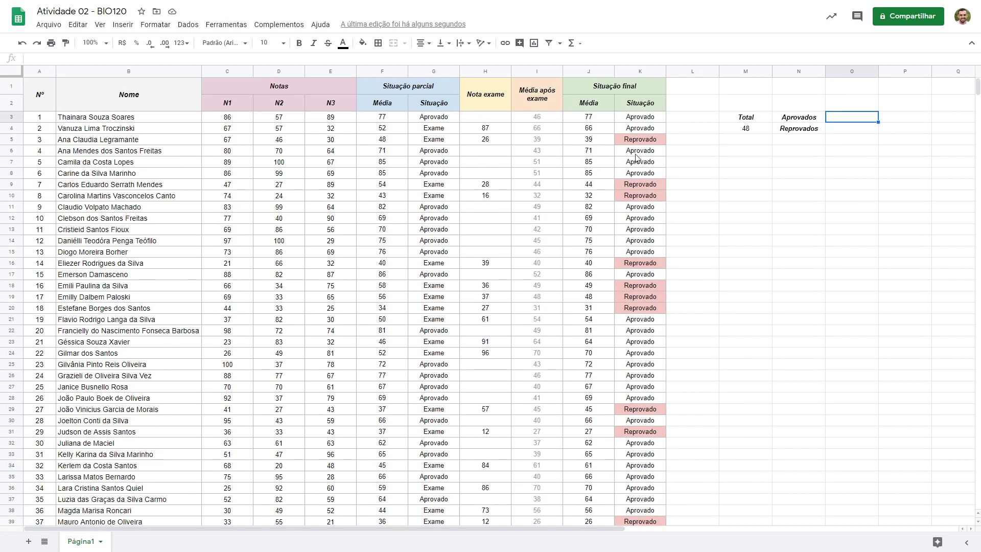
pyautogui.click(853, 128)
pyautogui.click(850, 118)
pyautogui.write('=CON')
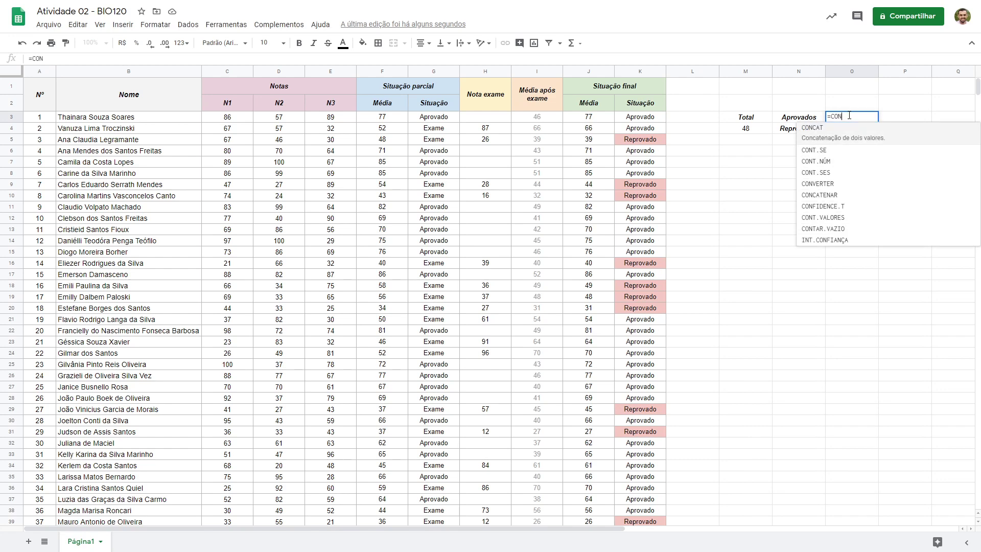
pyautogui.press('Down')
pyautogui.press('Down')
pyautogui.press('Up')
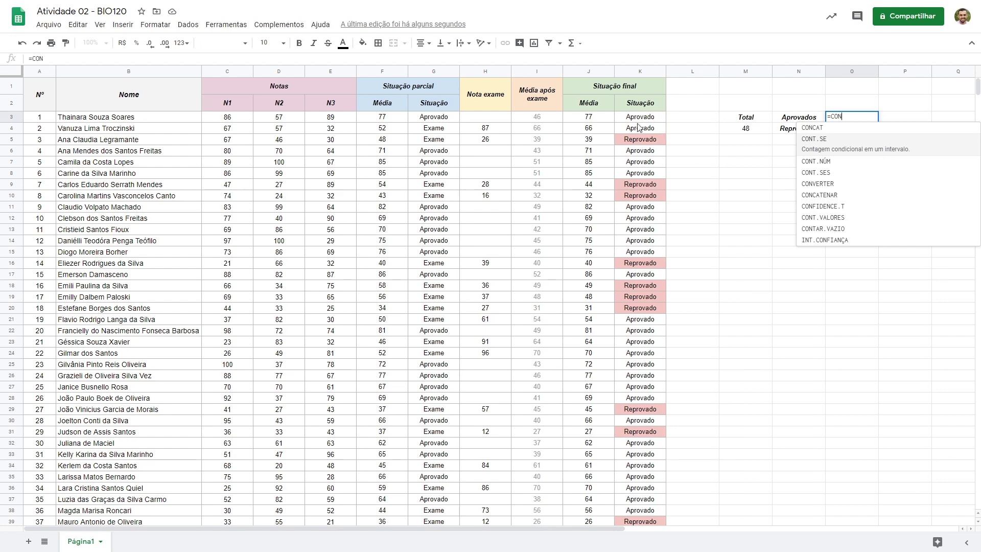
pyautogui.press('Tab')
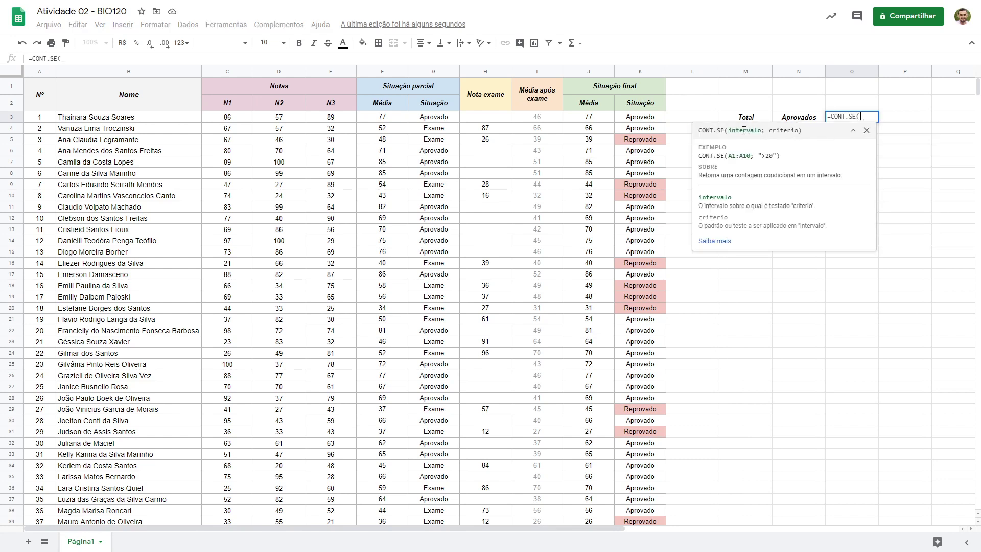
# - Complete the O3 formula with the final Situação range K3:K50 and the criterion "Aprovado"
pyautogui.click(632, 118)
pyautogui.moveTo(633, 118); pyautogui.dragTo(647, 434)
pyautogui.scroll(4, 817, 205)
pyautogui.write('; ')
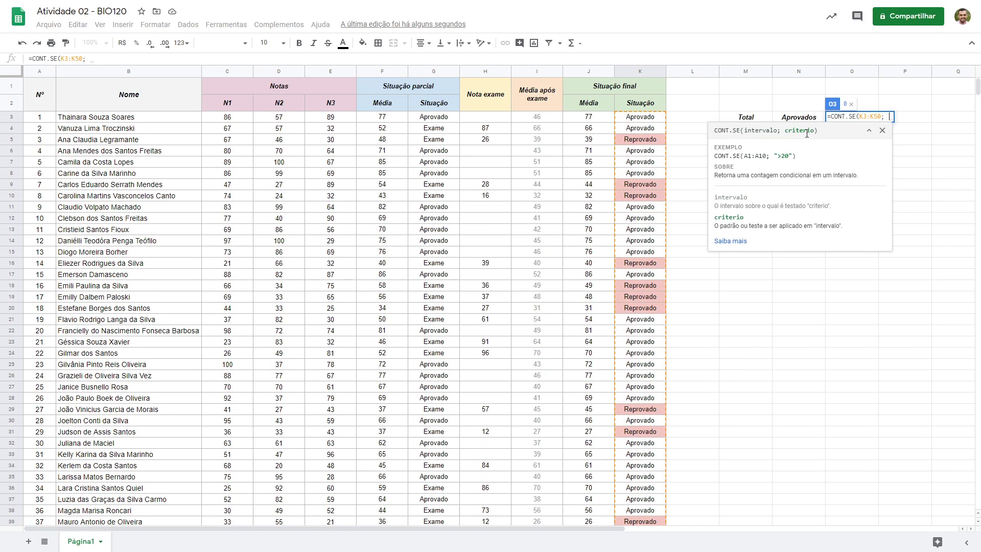
pyautogui.write('"')
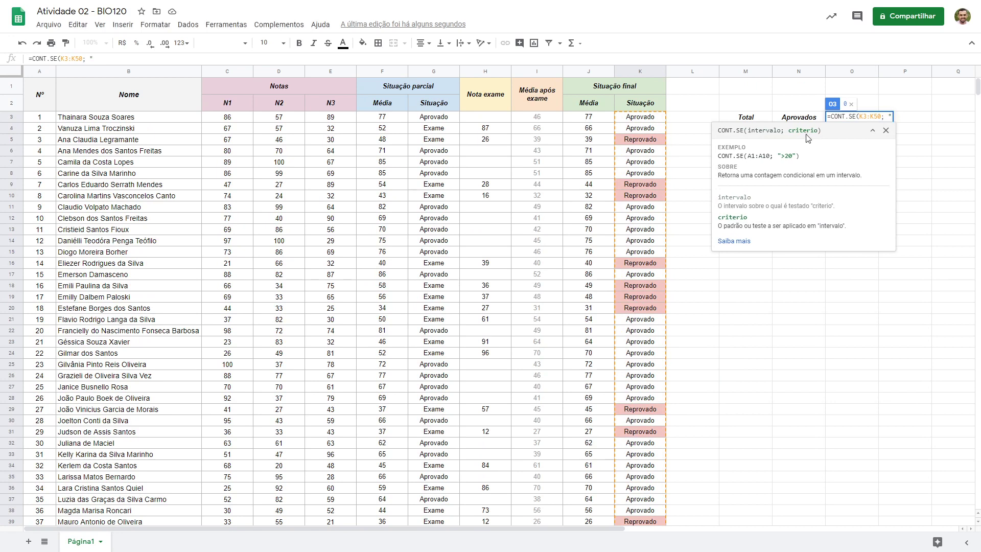
pyautogui.write('Aprova')
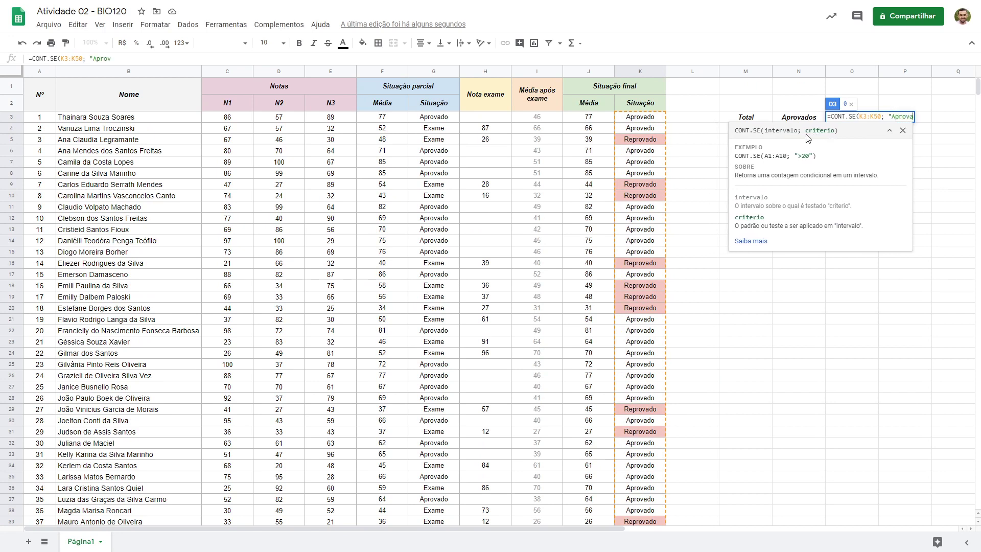
pyautogui.write('do")')
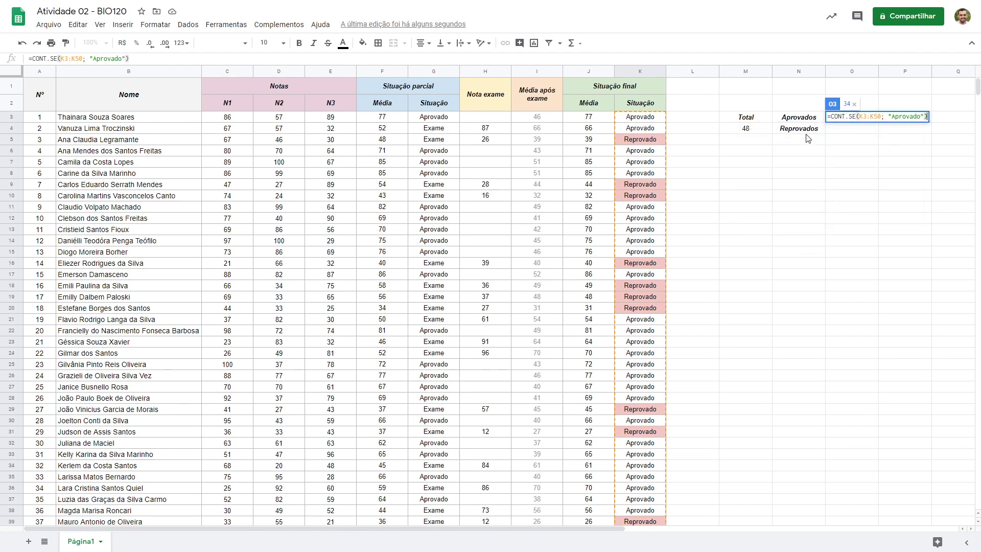
pyautogui.press('Return')
# - Copy the O3 formula text into O4 and change its criterion to "Reprovado"
pyautogui.click(865, 119)
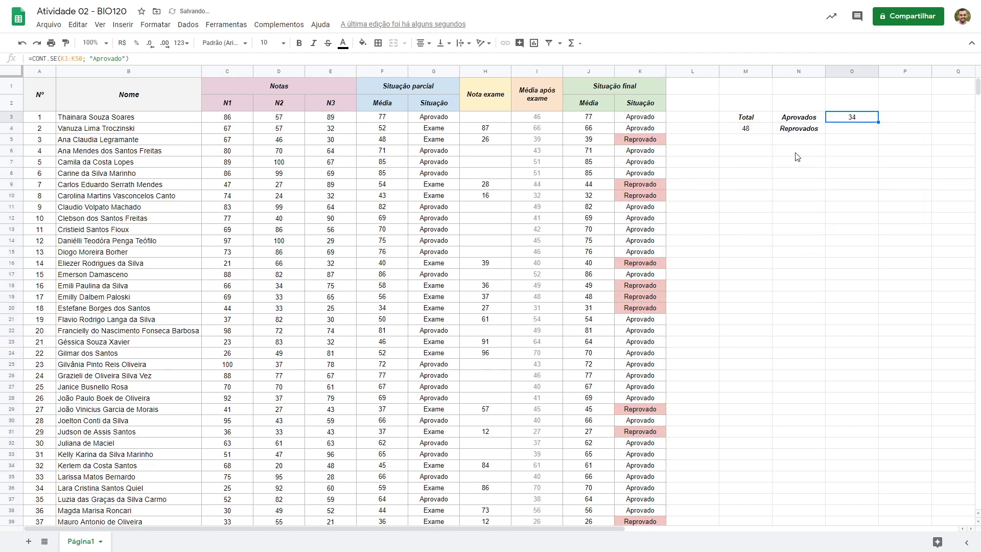
pyautogui.doubleClick(842, 119)
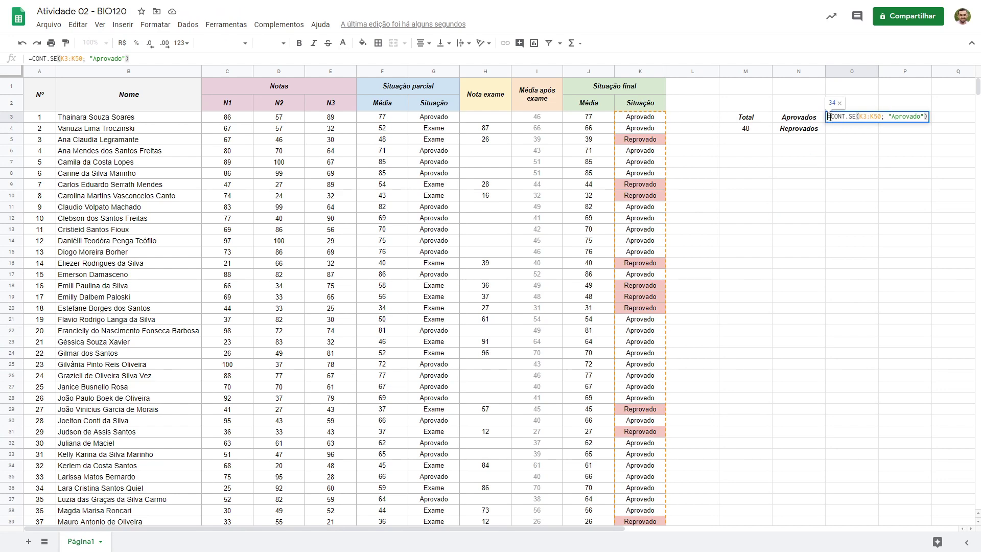
pyautogui.moveTo(830, 119); pyautogui.dragTo(946, 119)
pyautogui.hotkey('ctrl', 'c')
pyautogui.press('Escape')
pyautogui.doubleClick(860, 129)
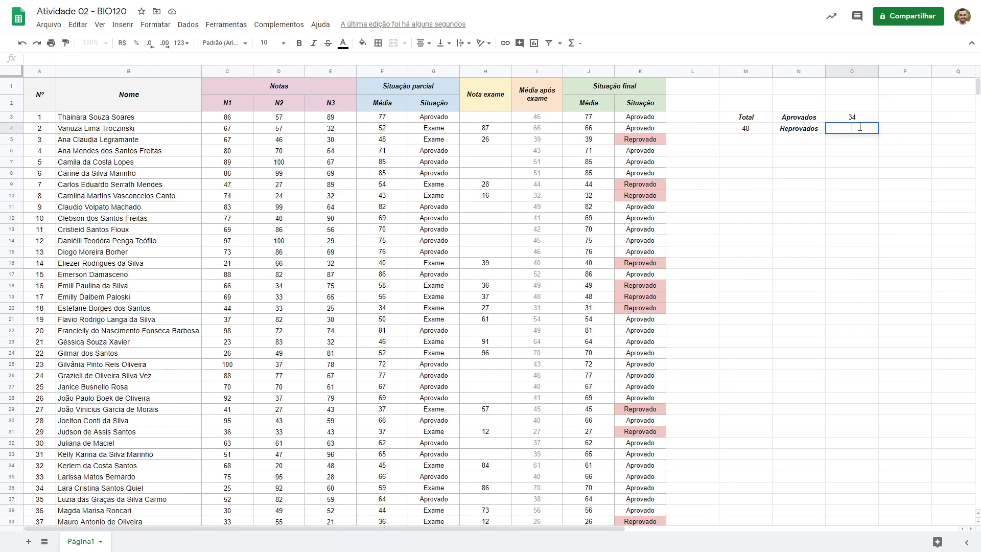
pyautogui.hotkey('ctrl', 'v')
pyautogui.moveTo(869, 128); pyautogui.dragTo(841, 131)
pyautogui.write('Reprovado')
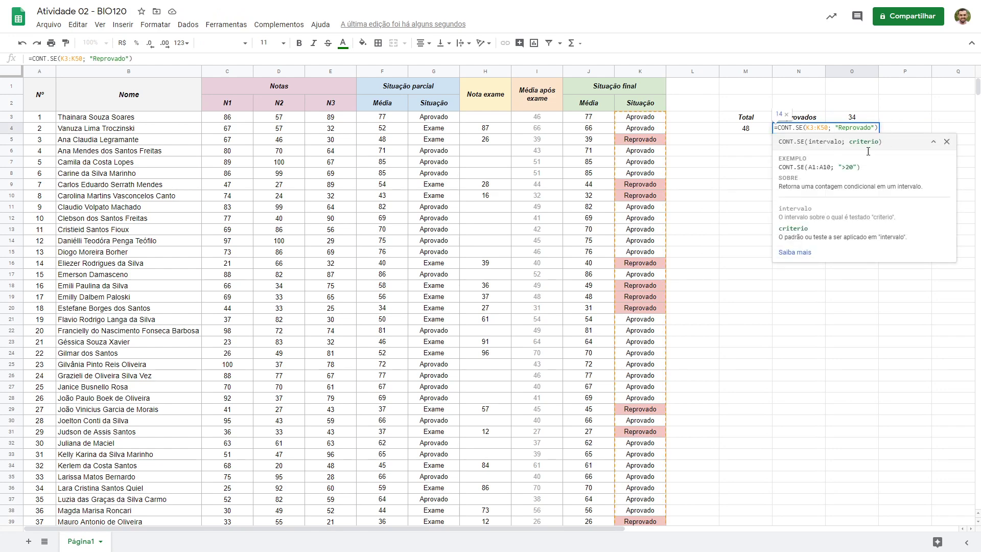
pyautogui.press('Return')
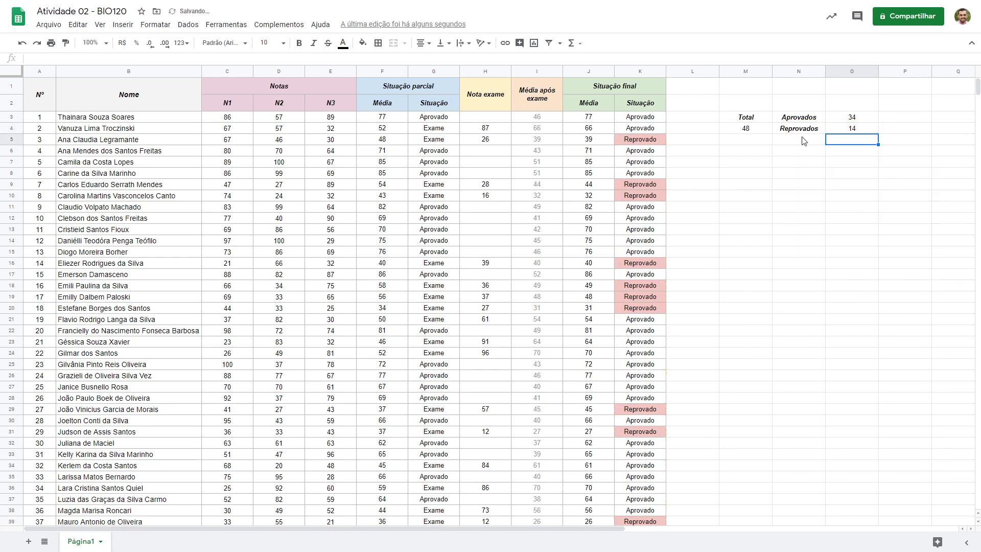
# - Examine the range and criterion of the CONT.SE formulas in O4 and O3
pyautogui.doubleClick(845, 133)
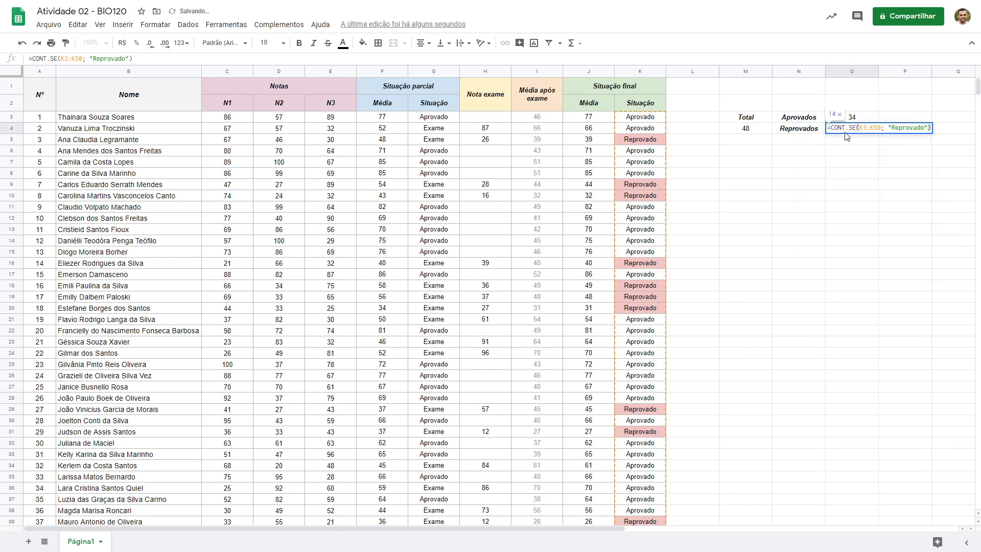
pyautogui.doubleClick(910, 126)
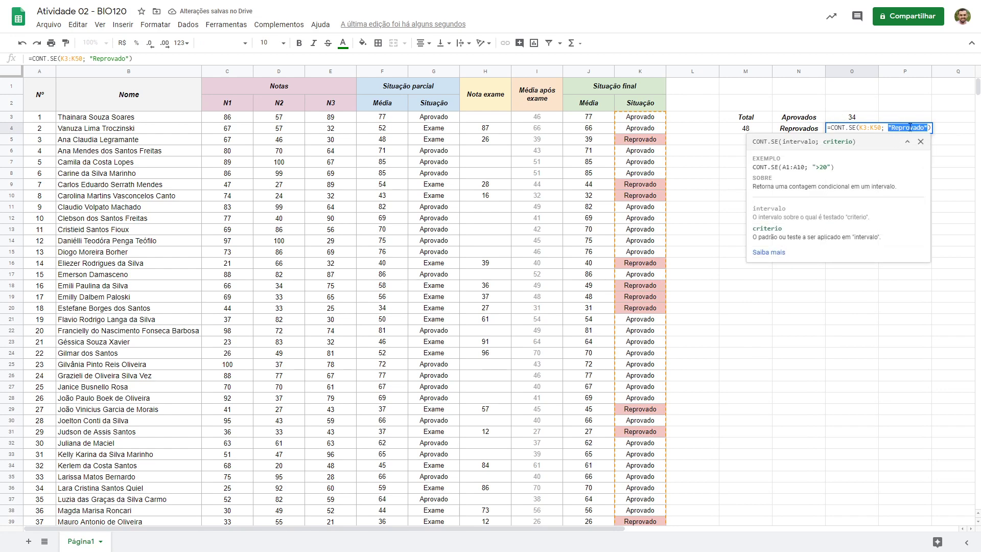
pyautogui.click(918, 127)
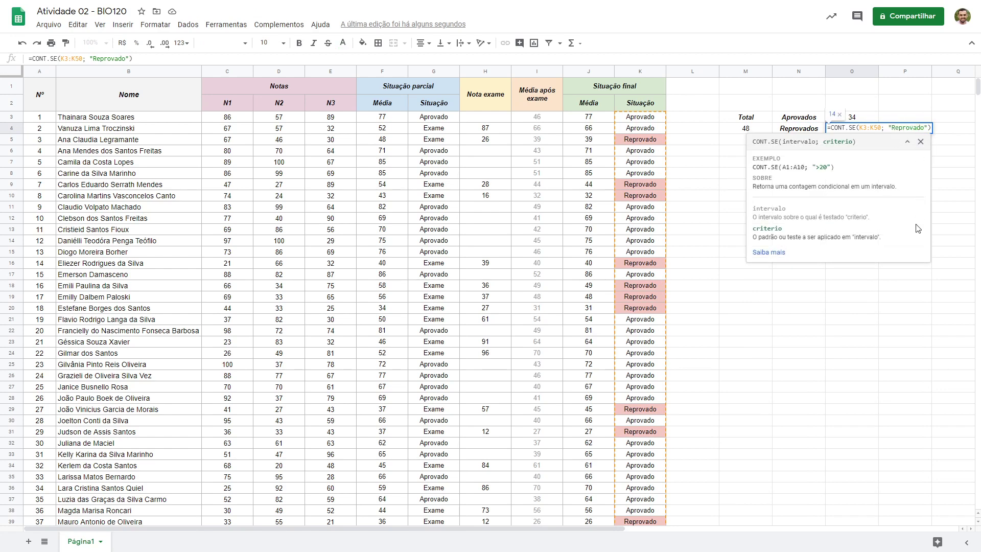
pyautogui.press('Return')
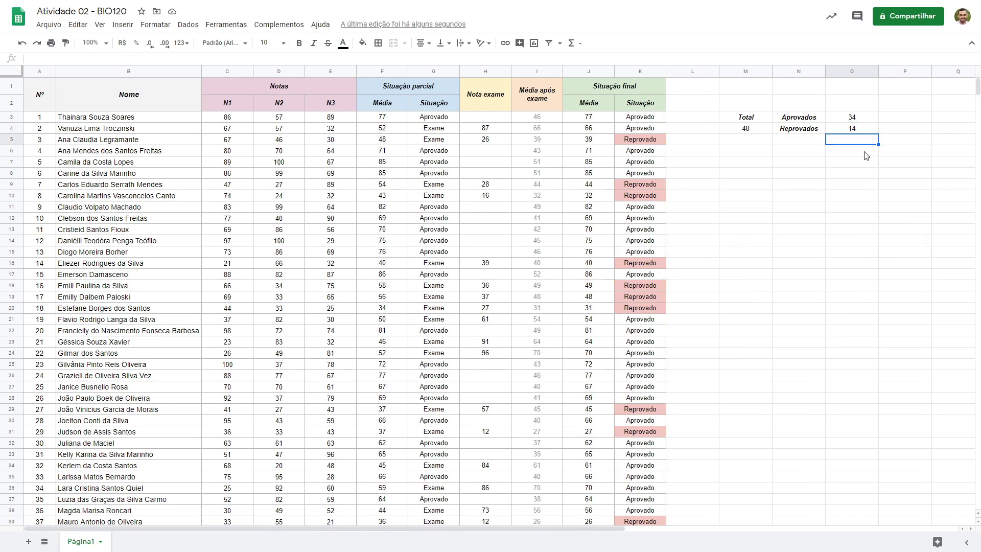
pyautogui.click(864, 119)
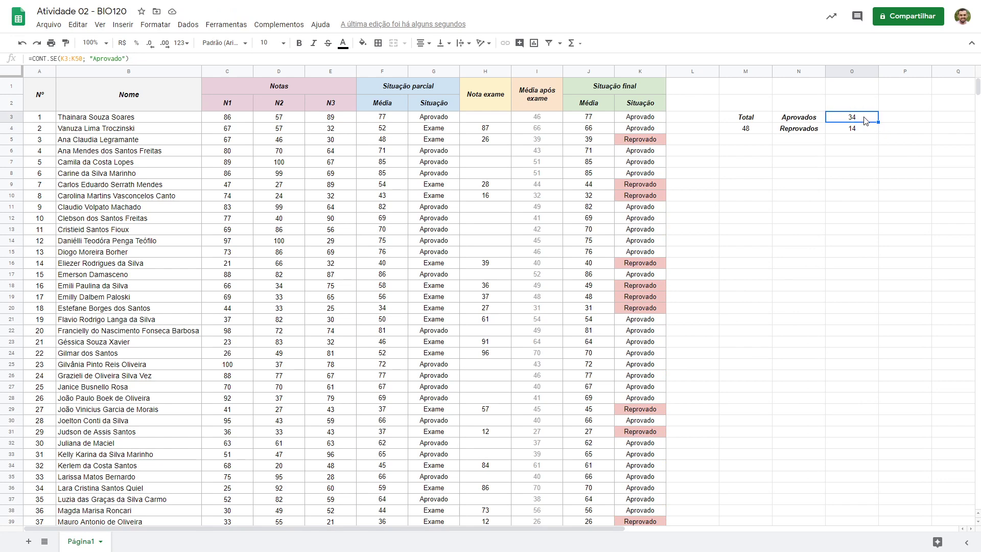
pyautogui.doubleClick(863, 118)
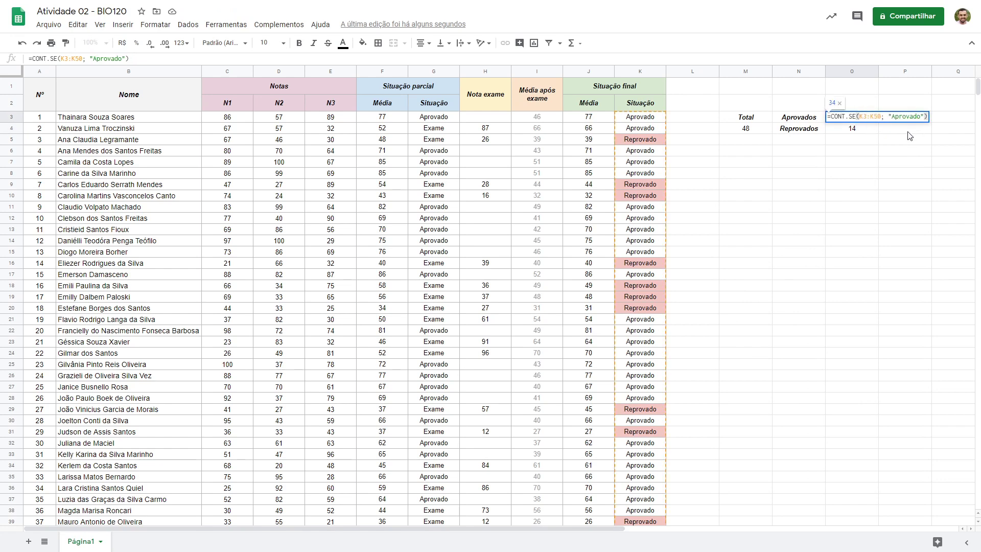
pyautogui.press('Tab')
pyautogui.write('=CONT')
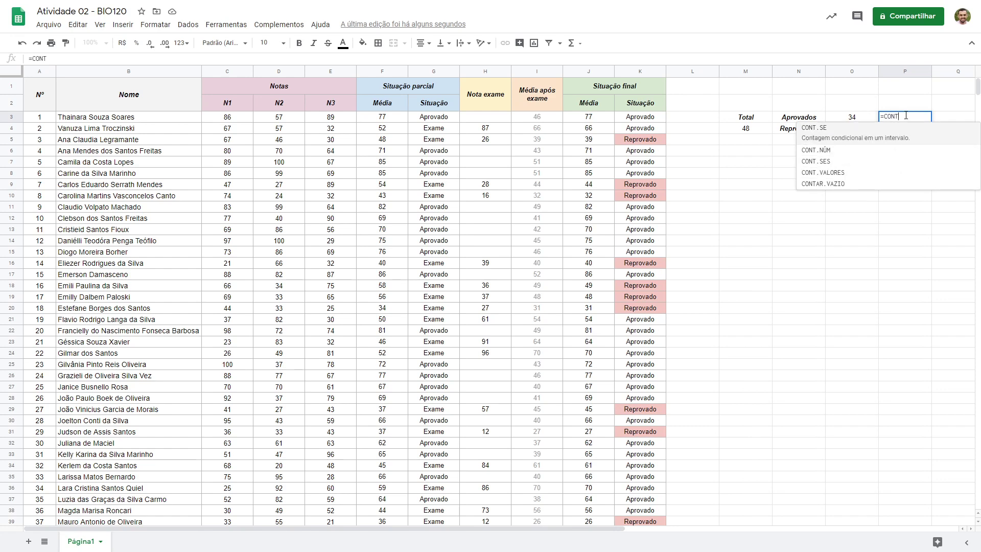
pyautogui.press('BackSpace')
pyautogui.press('BackSpace')
pyautogui.press('BackSpace')
pyautogui.press('BackSpace')
pyautogui.press('BackSpace')
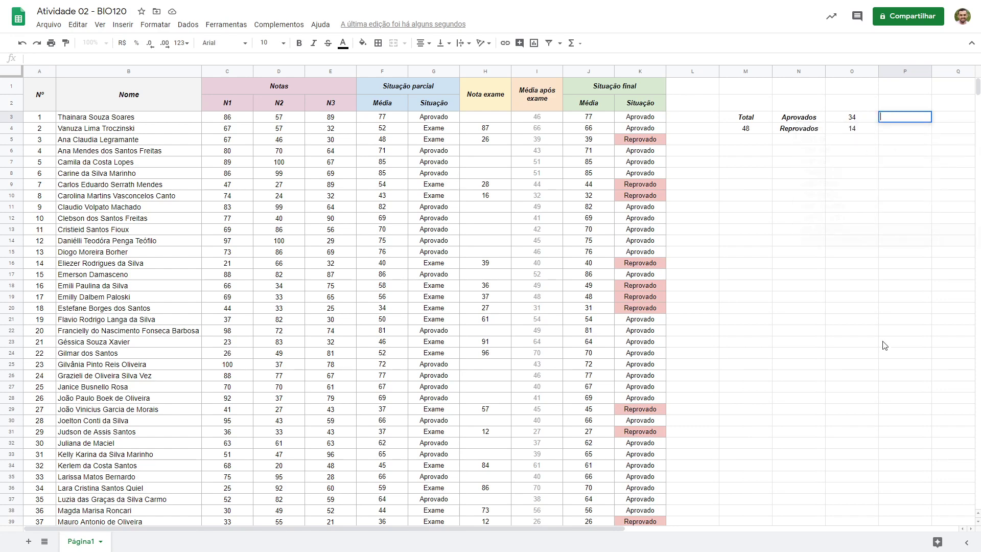
pyautogui.click(884, 344)
# - Calculate the approved students' share in P3 by dividing O3 by the total in M4
pyautogui.click(911, 119)
pyautogui.write('=')
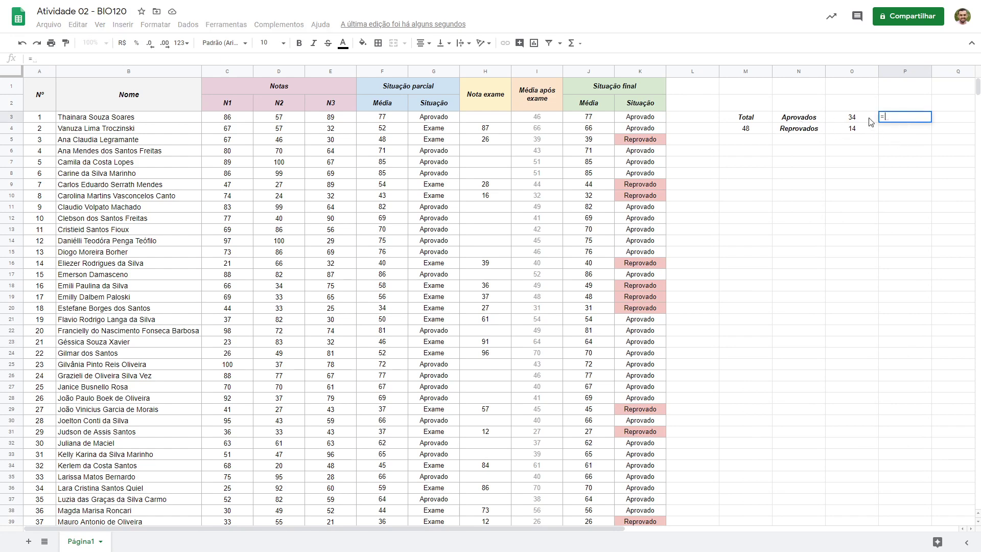
pyautogui.click(852, 119)
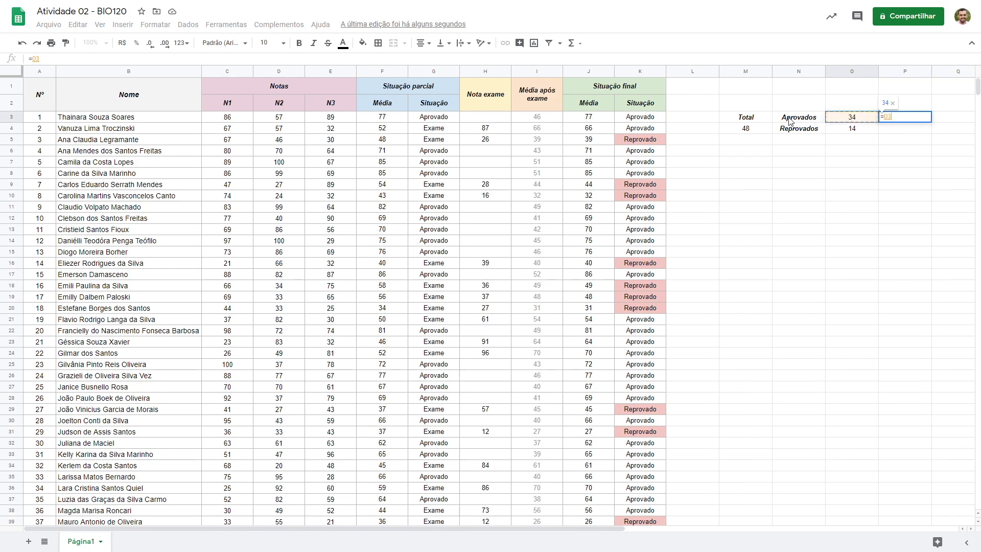
pyautogui.write('/')
pyautogui.click(750, 128)
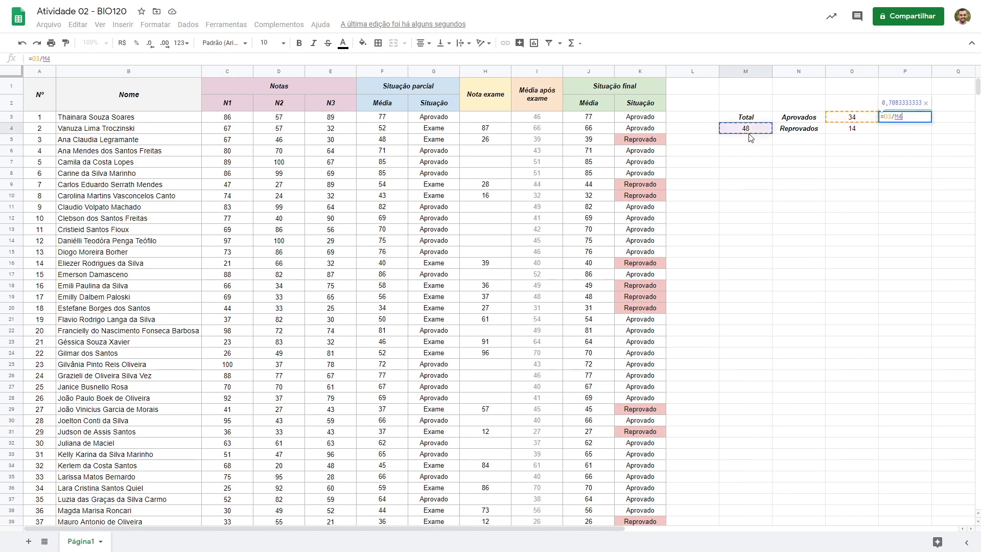
pyautogui.press('Return')
pyautogui.click(891, 121)
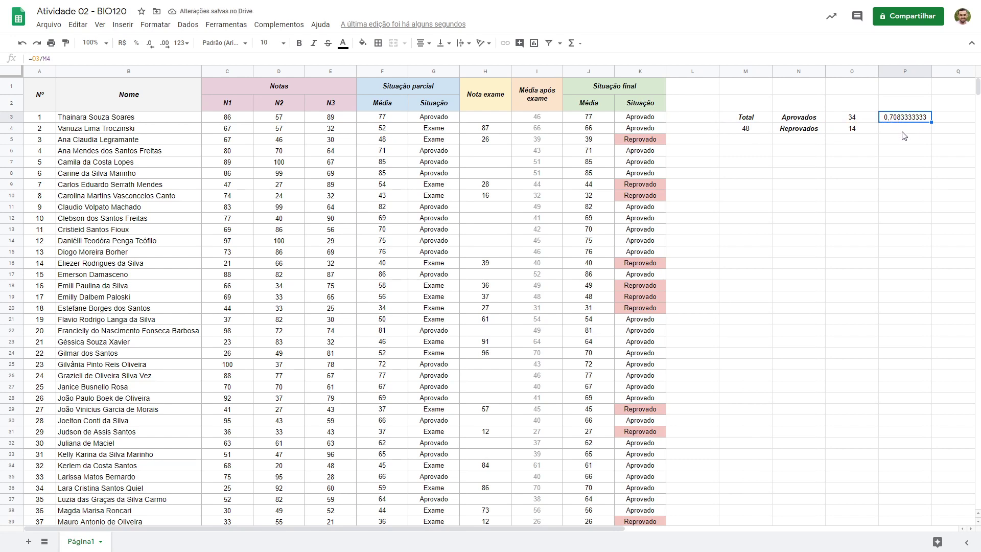
# - Calculate the failed students' share in P4 by dividing O4 by the total in M4
pyautogui.click(913, 128)
pyautogui.write('=')
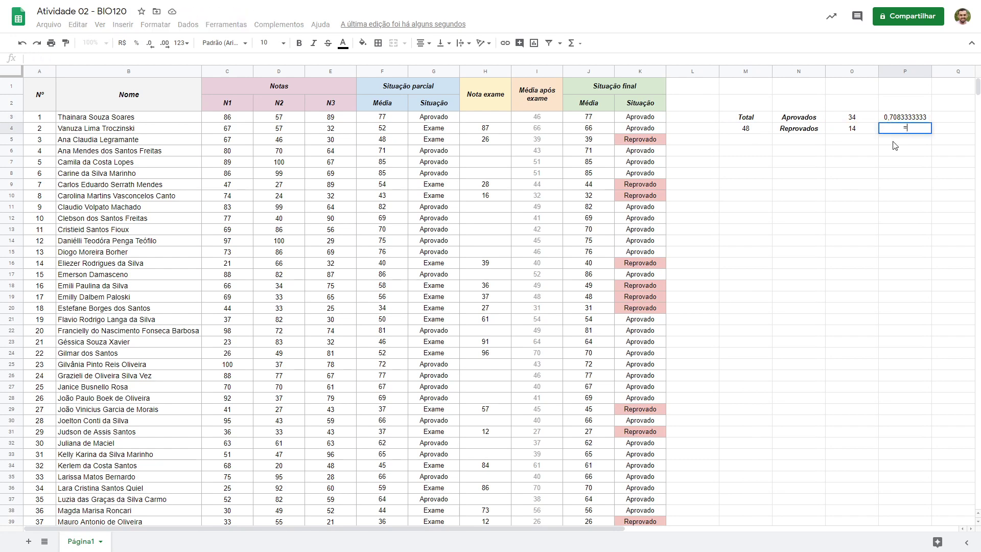
pyautogui.click(856, 129)
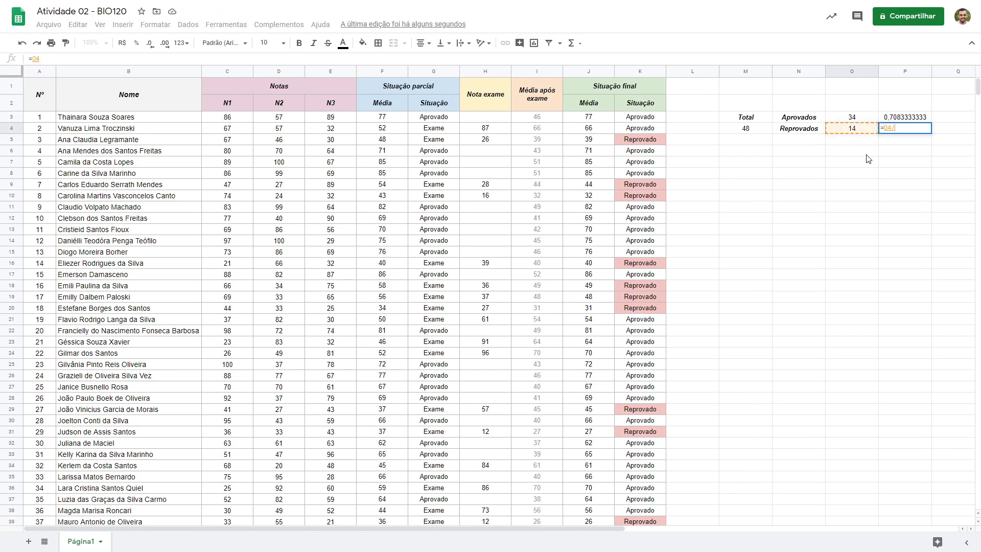
pyautogui.write('/')
pyautogui.click(746, 132)
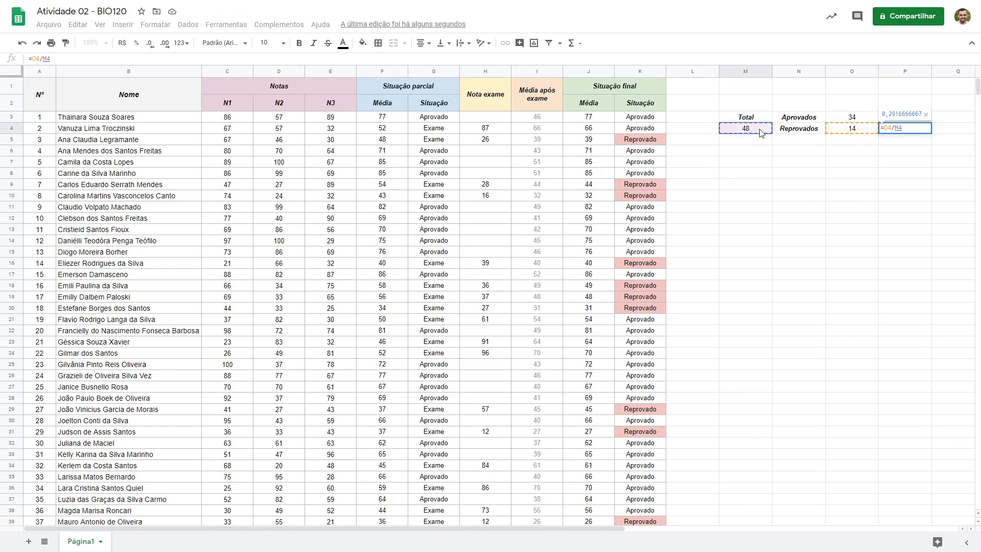
pyautogui.press('Return')
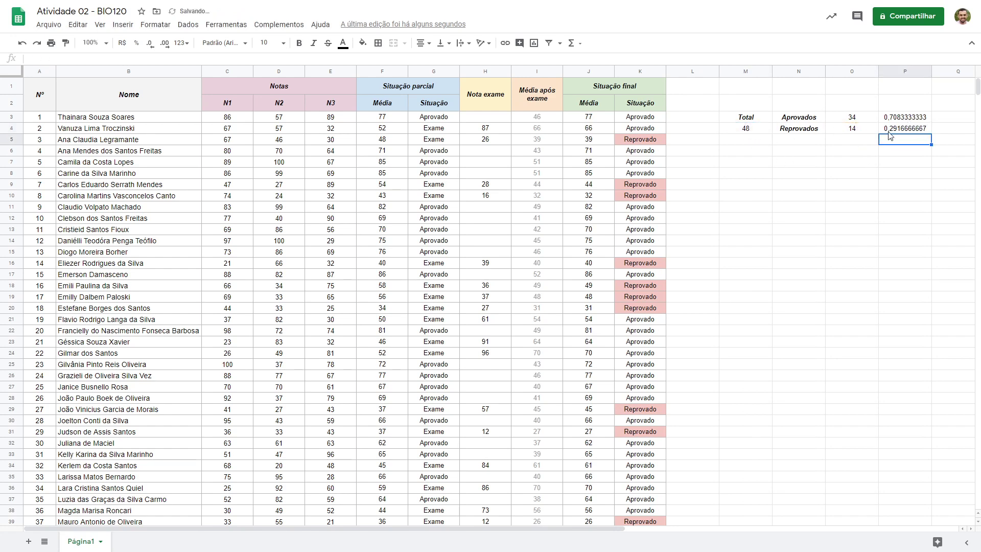
# - Format the Aprovados and Reprovados shares in P3:P4 as percentages with two decimal places
pyautogui.moveTo(909, 118); pyautogui.dragTo(909, 129)
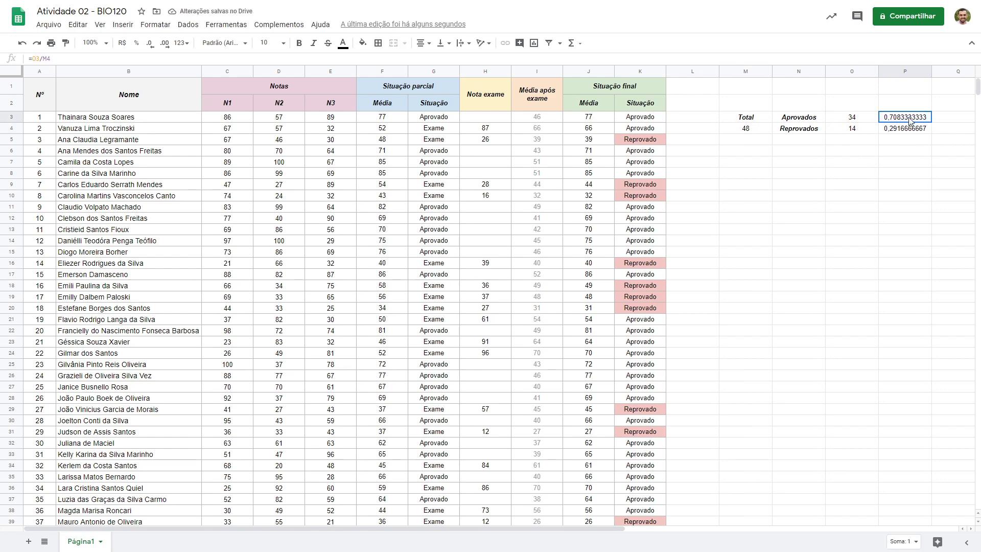
pyautogui.click(138, 47)
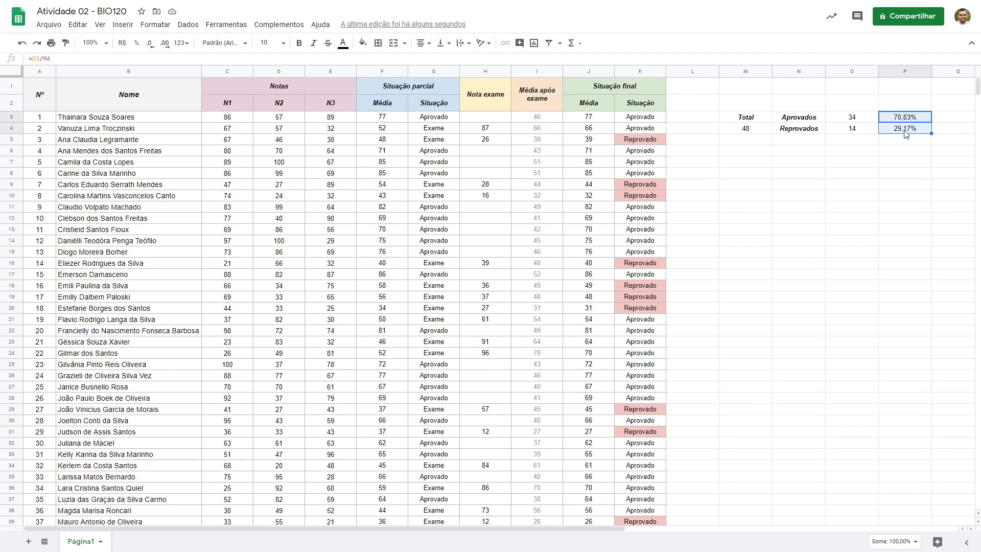
pyautogui.click(903, 121)
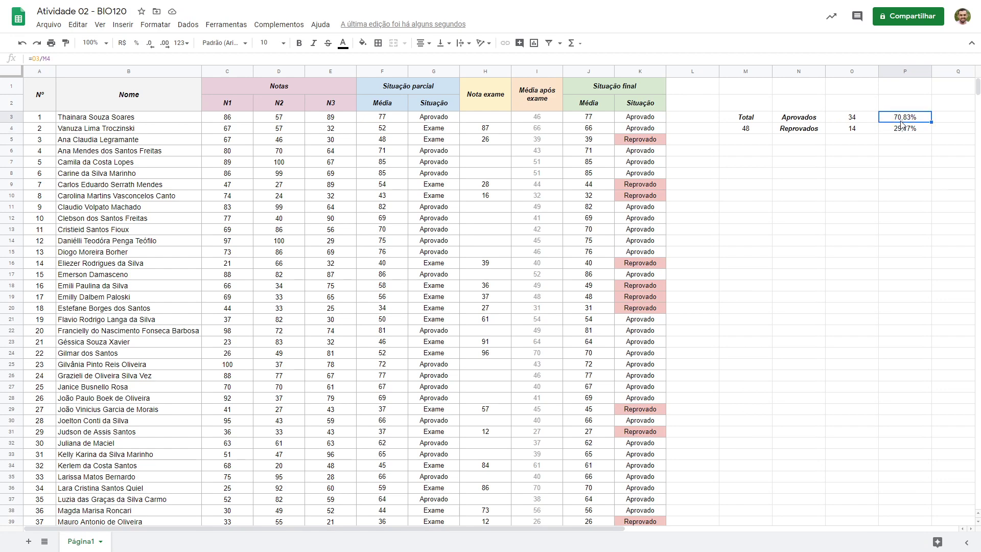
pyautogui.click(903, 129)
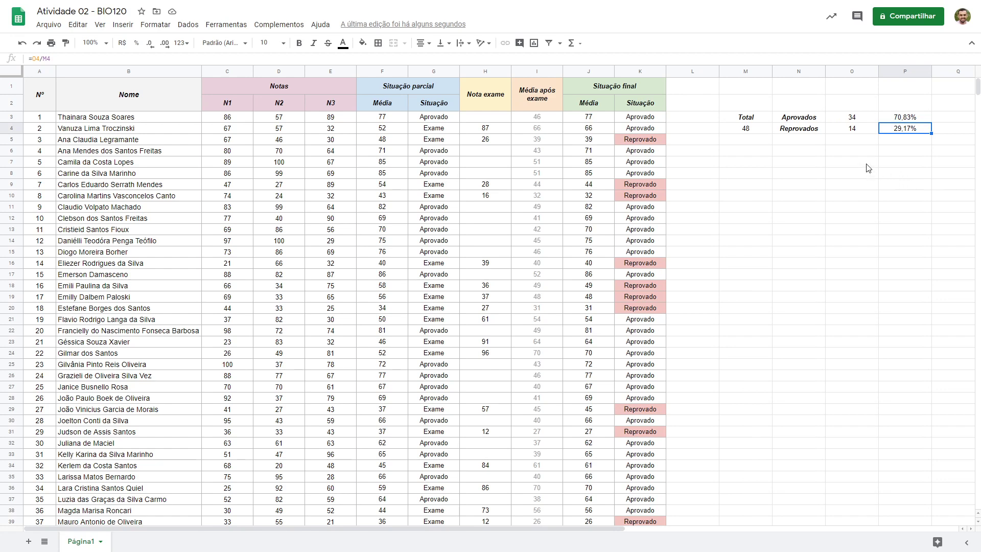
pyautogui.moveTo(764, 120); pyautogui.dragTo(893, 133)
pyautogui.click(894, 133)
pyautogui.scroll(-5, 784, 189)
pyautogui.scroll(5, 785, 189)
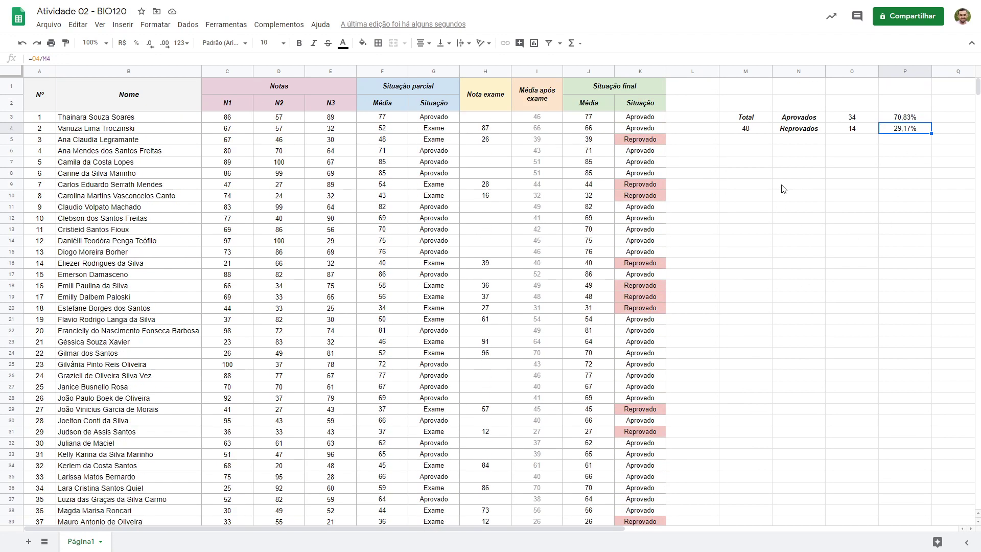